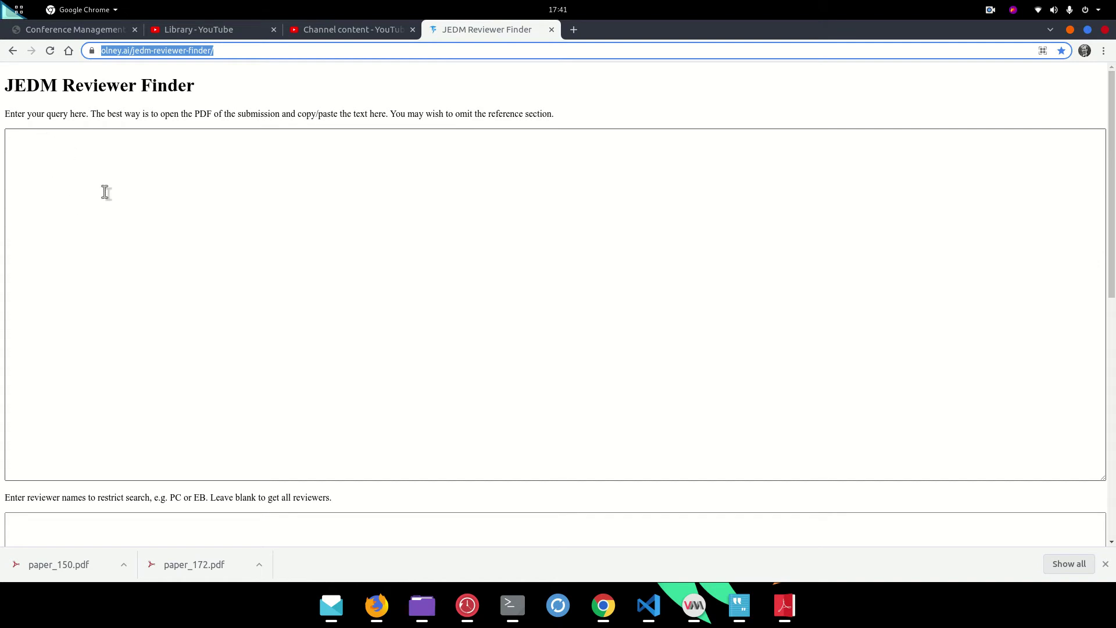
# Copy the abstract text from paper_150.pdf into the Reviewer Finder query box and get the matching reviewers.
pyautogui.click(785, 605)
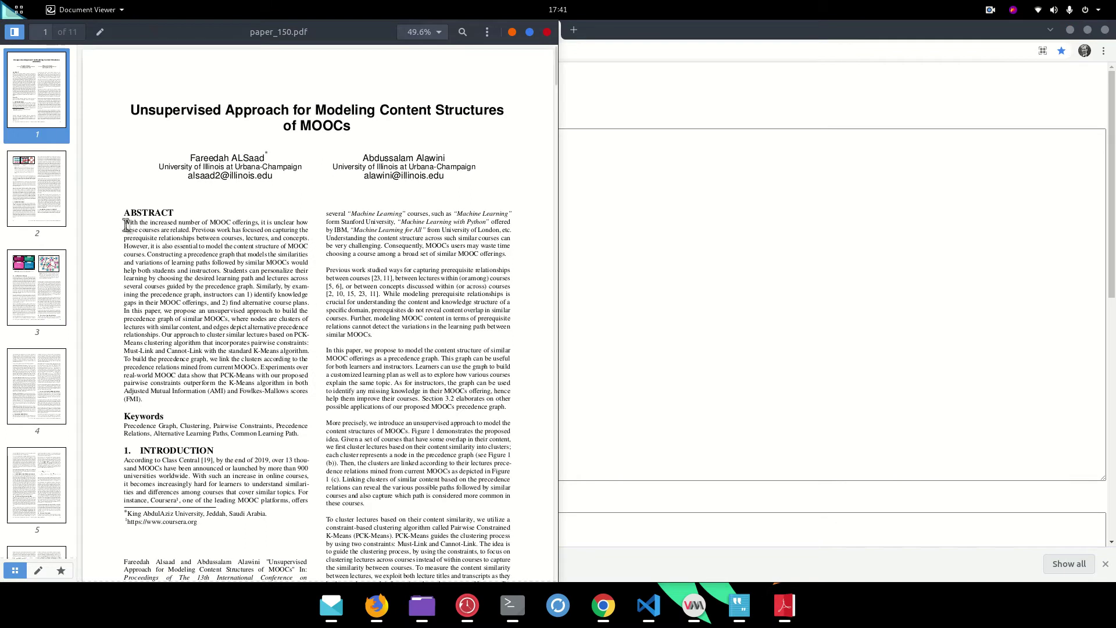
pyautogui.moveTo(124, 222); pyautogui.dragTo(140, 401)
pyautogui.hotkey('ctrl', 'c')
pyautogui.click(600, 297)
pyautogui.hotkey('ctrl', 'v')
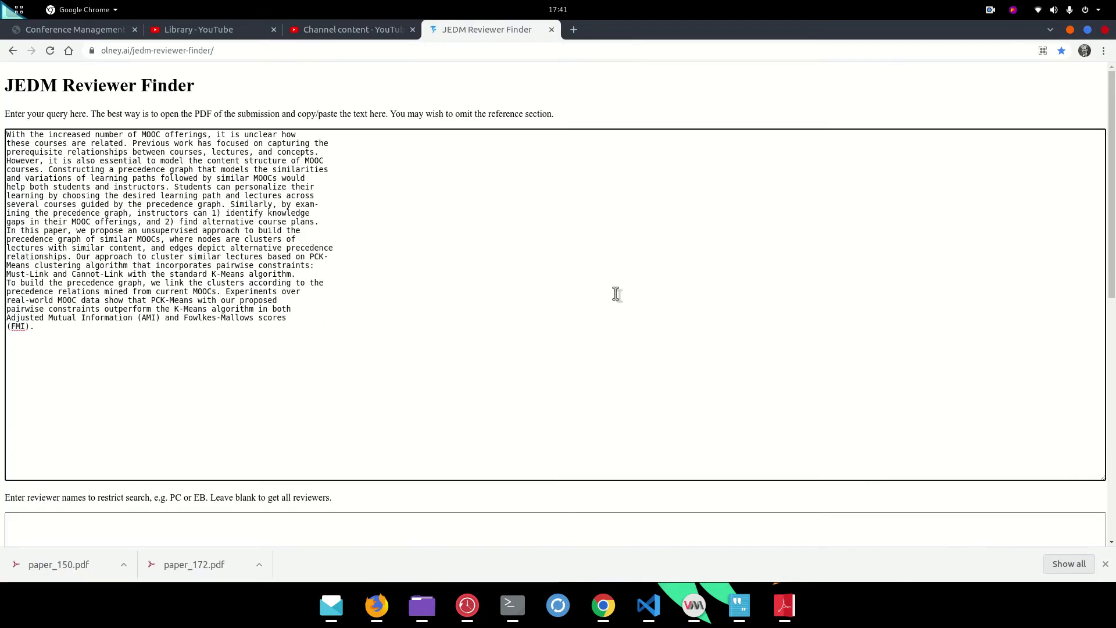
pyautogui.scroll(-4, 529, 321)
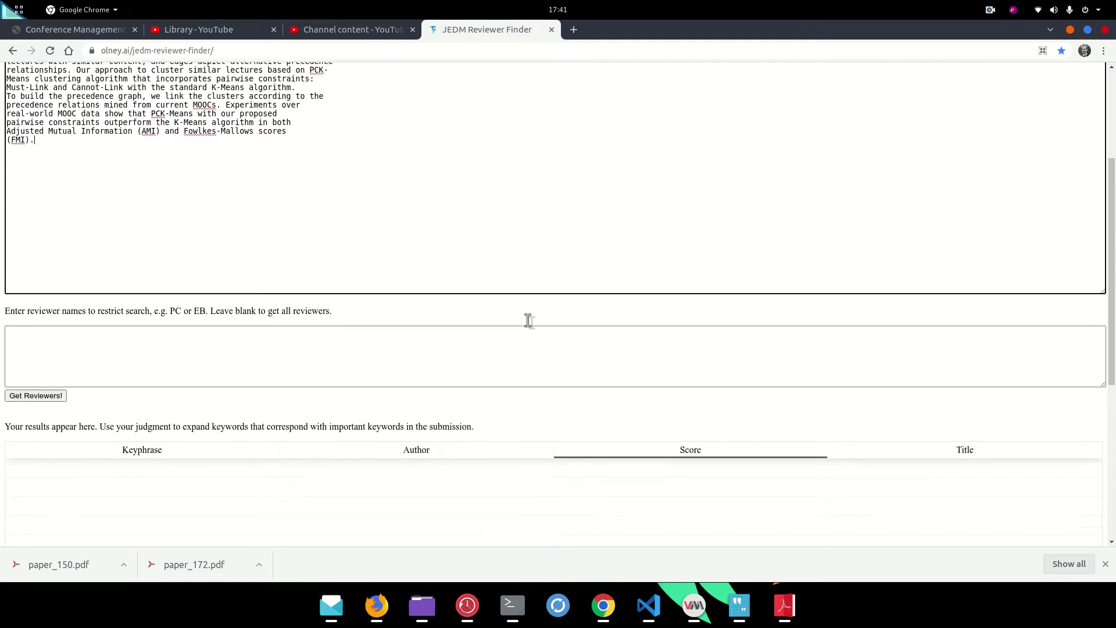
pyautogui.click(46, 352)
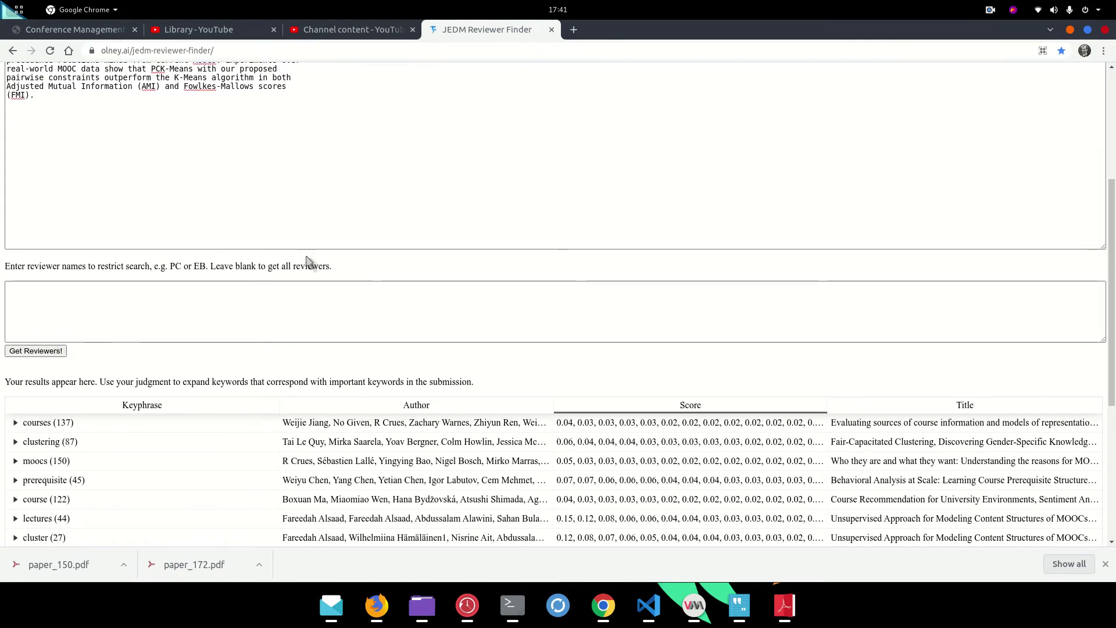
# Compare the title and abstract in paper_150.pdf with the keyphrases in the reviewer results table.
pyautogui.click(782, 605)
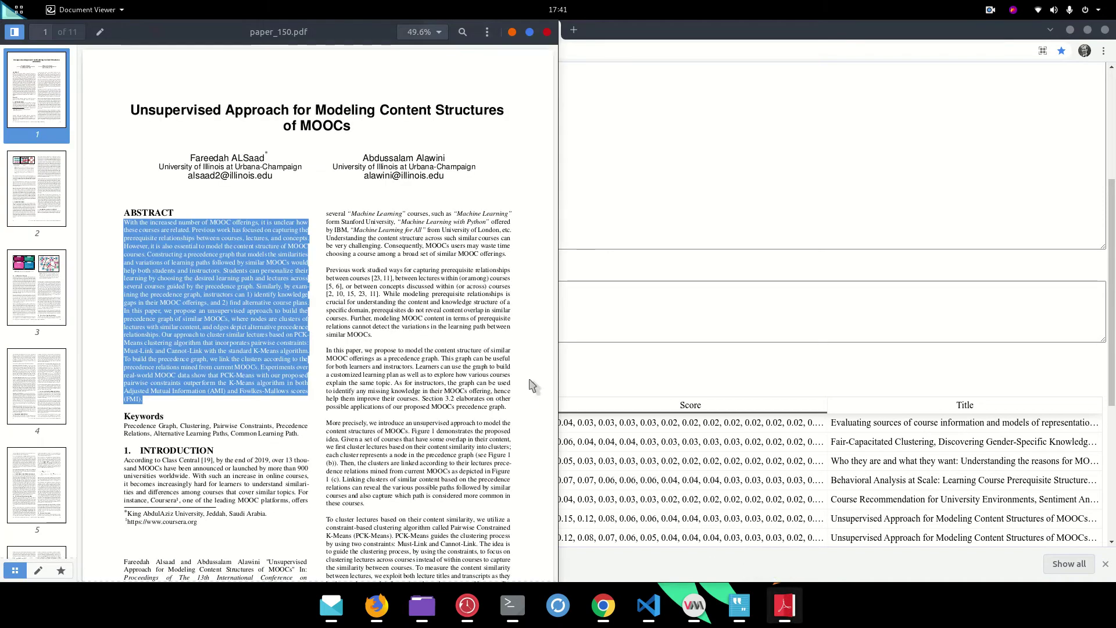
pyautogui.click(177, 112)
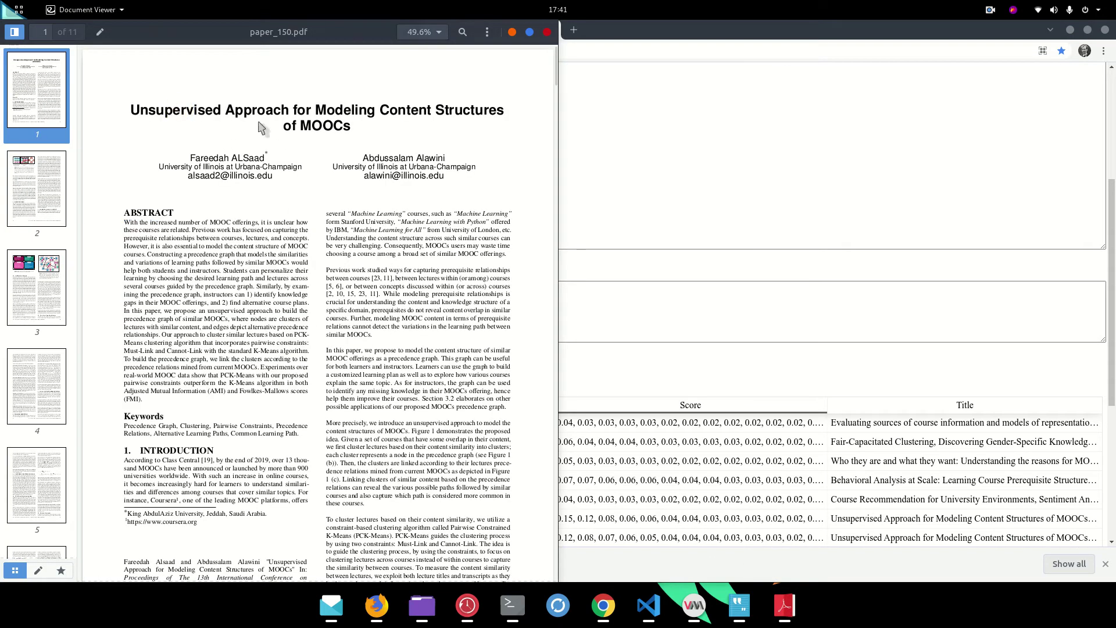
pyautogui.click(529, 32)
pyautogui.scroll(-3, 484, 234)
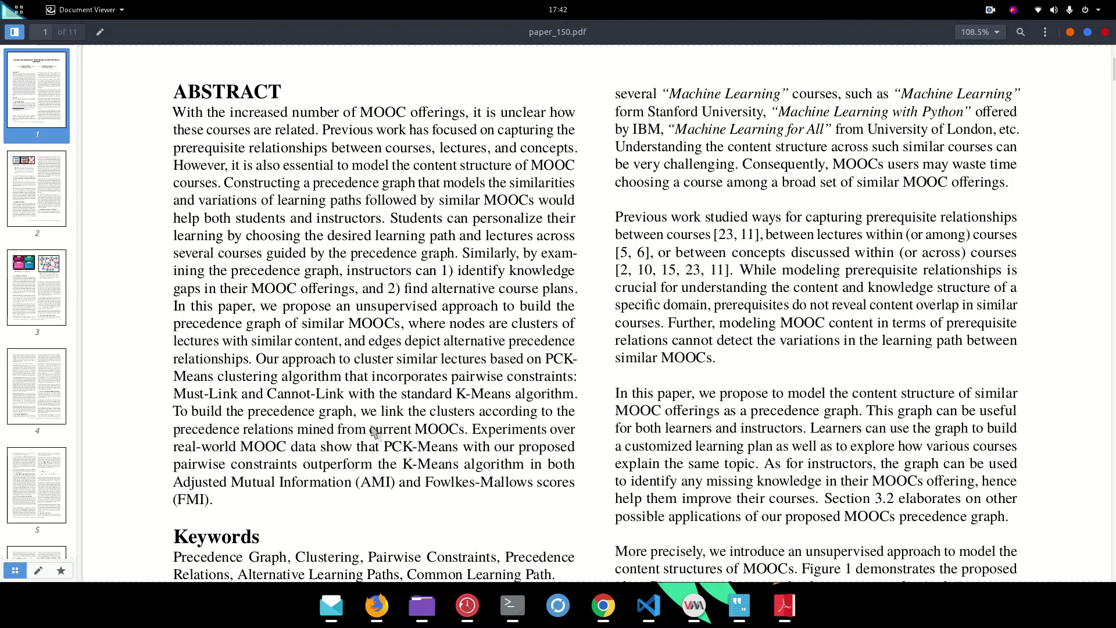
pyautogui.click(604, 604)
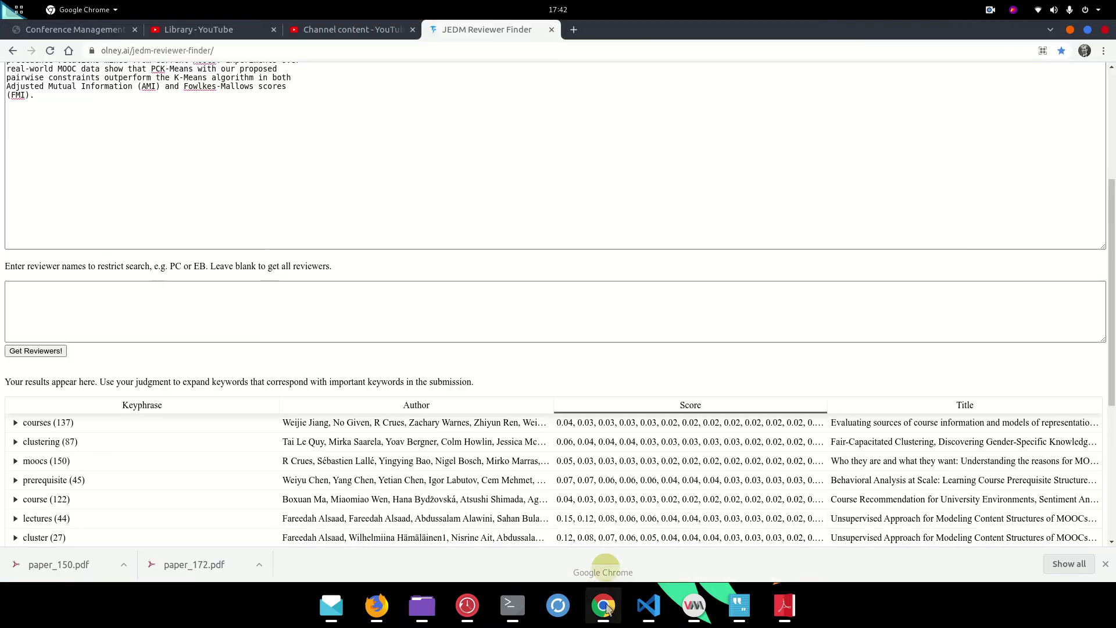
pyautogui.scroll(-5, 440, 375)
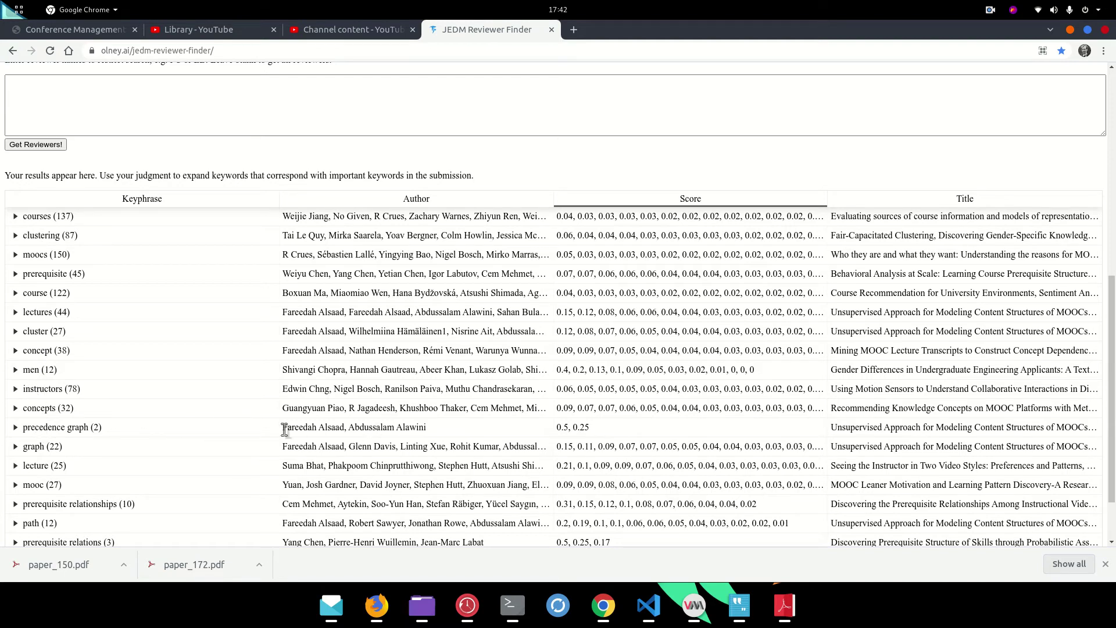
pyautogui.scroll(-3, 284, 429)
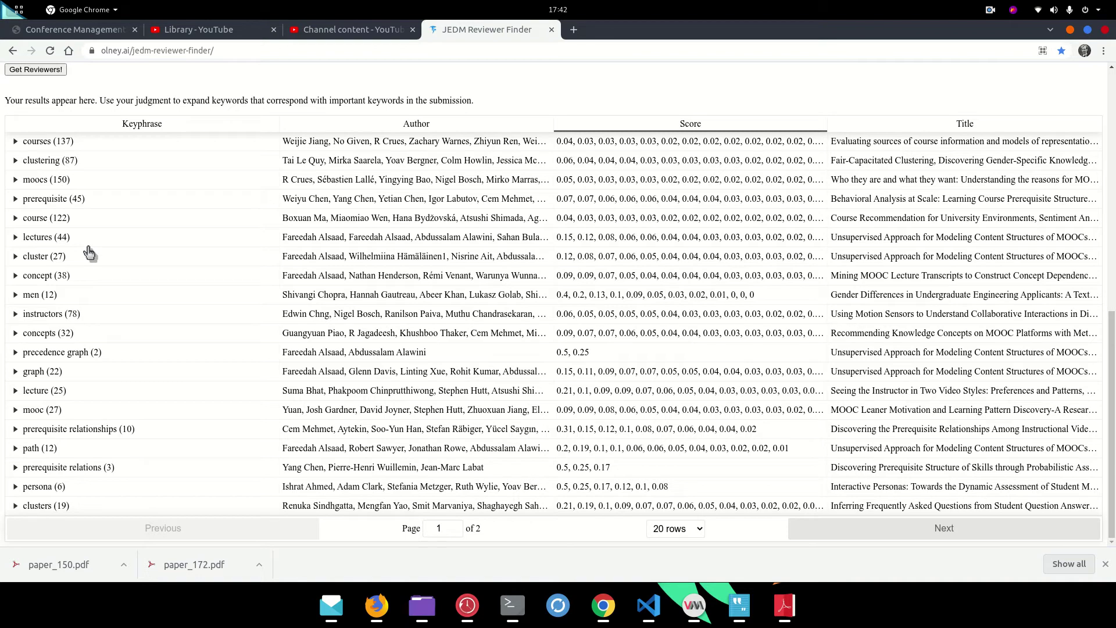
# Replace the abstract in the Reviewer Finder query box with the complete text of paper_150.pdf.
pyautogui.click(790, 619)
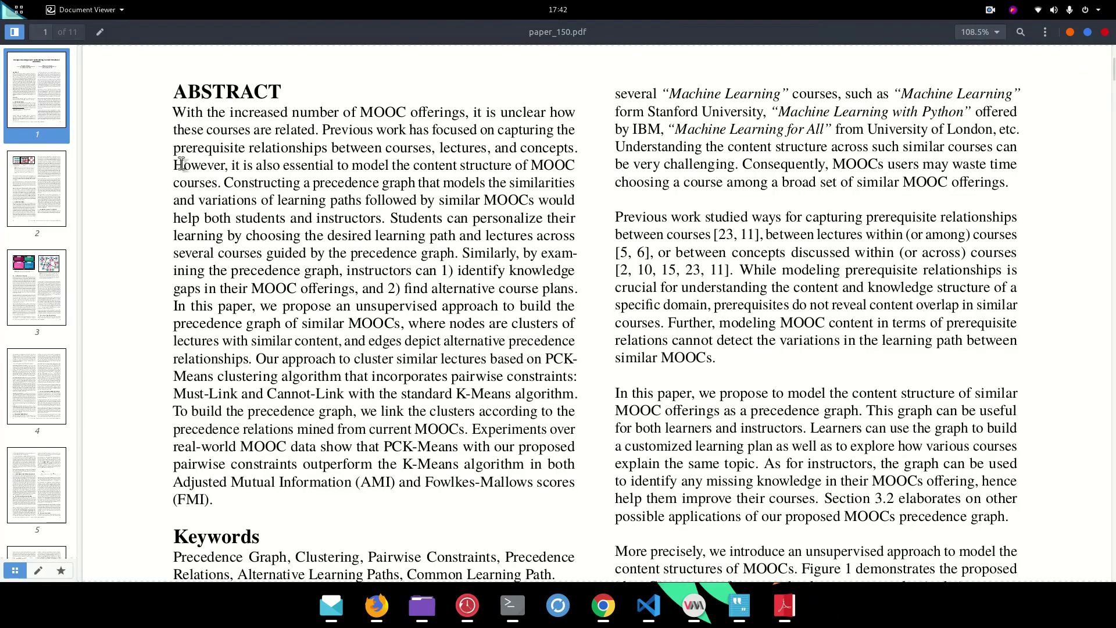
pyautogui.scroll(5, 182, 163)
pyautogui.hotkey('ctrl', 'a')
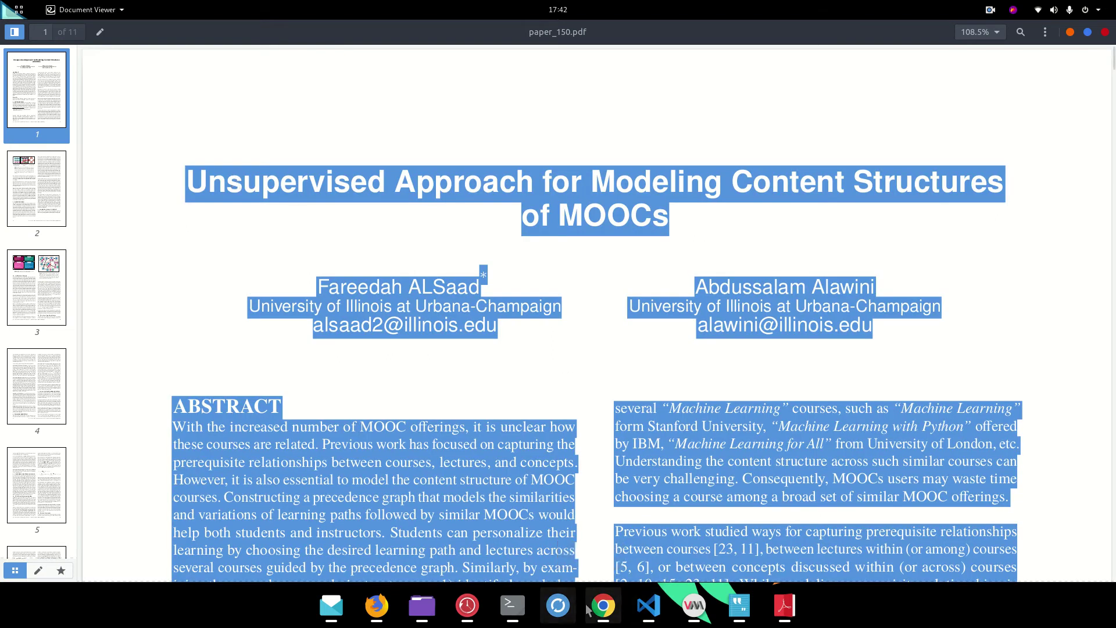
pyautogui.click(607, 618)
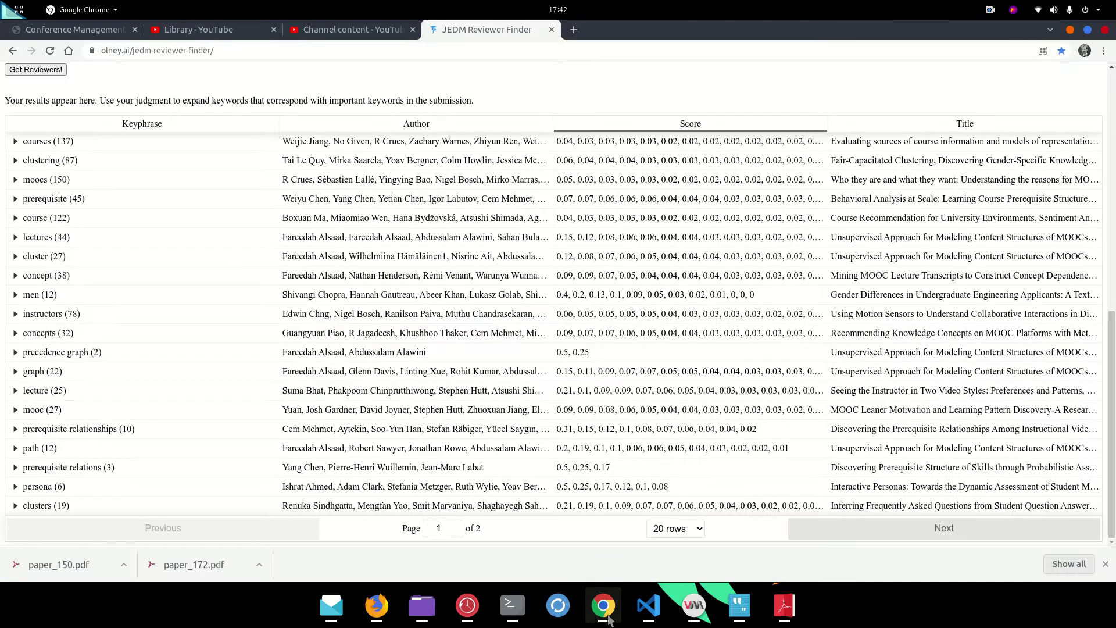
pyautogui.hotkey('alt', 'Left')
pyautogui.click(290, 239)
pyautogui.hotkey('ctrl', 'a')
pyautogui.hotkey('ctrl', 'v')
# Check the references at the end of the pasted text and get reviewers for the full-paper query.
pyautogui.scroll(15, 290, 239)
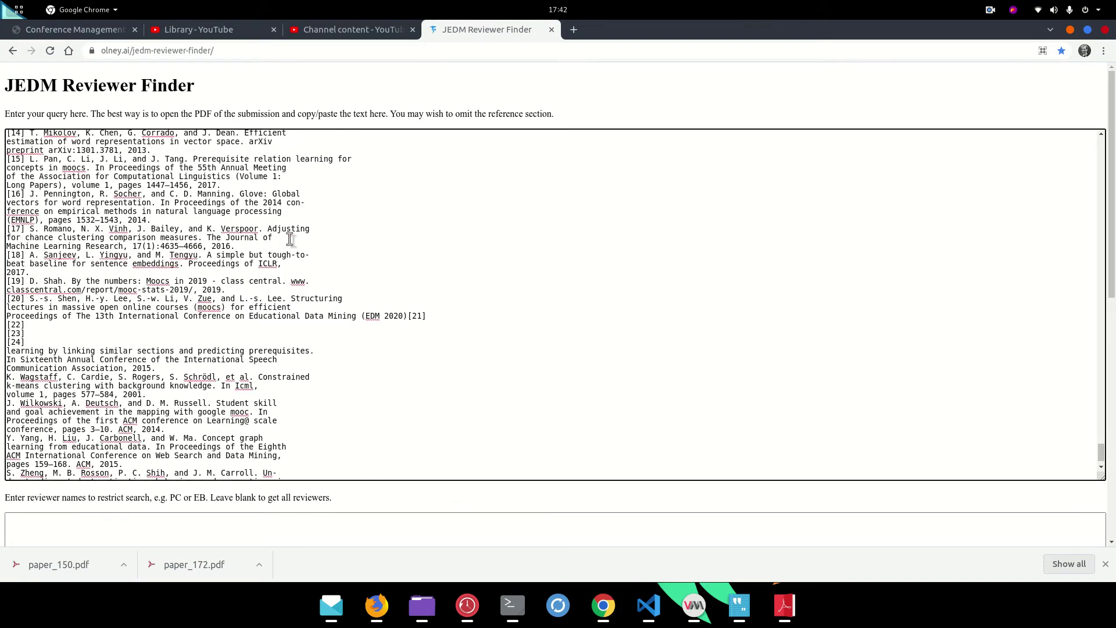
pyautogui.scroll(2, 290, 239)
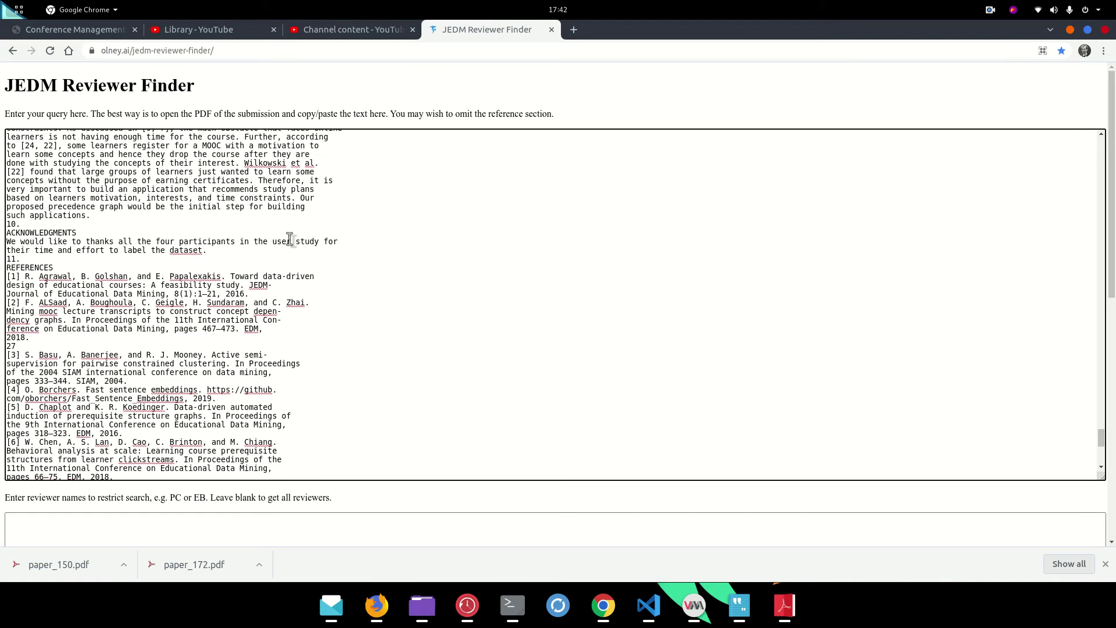
pyautogui.scroll(-10, 290, 239)
pyautogui.scroll(-5, 397, 341)
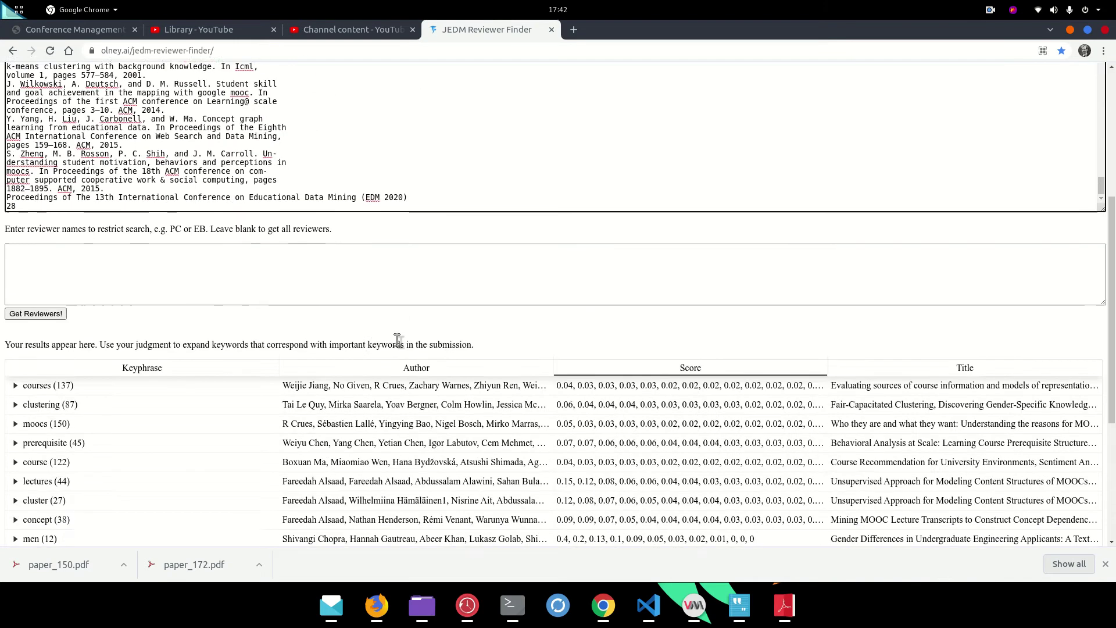
pyautogui.click(30, 313)
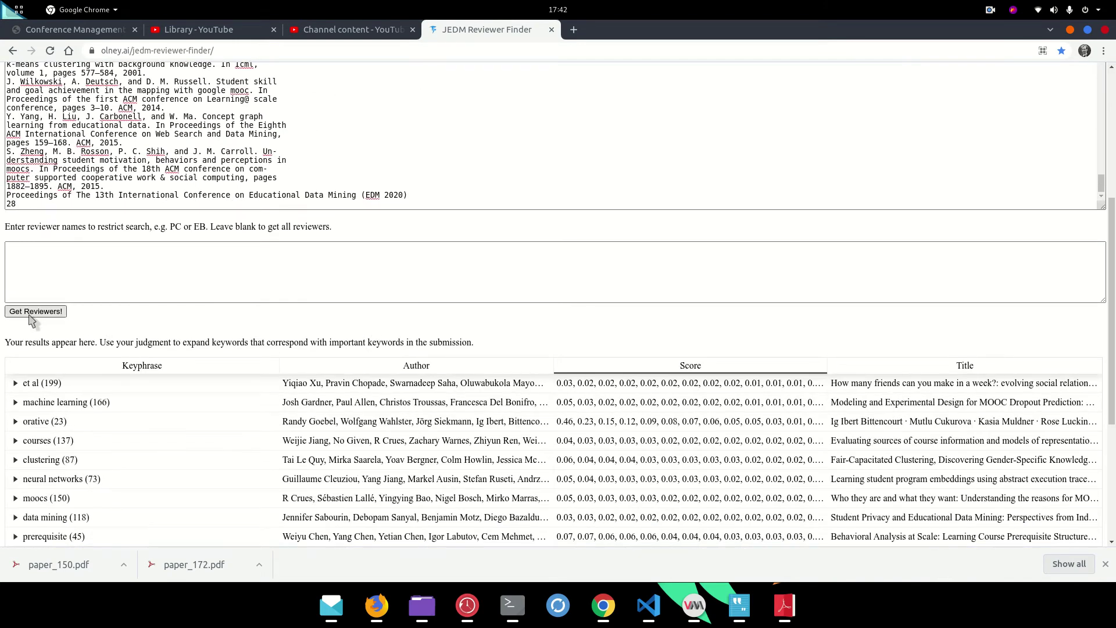
# Look through the keyphrase results and set the results table to show 50 rows per page.
pyautogui.scroll(-5, 233, 331)
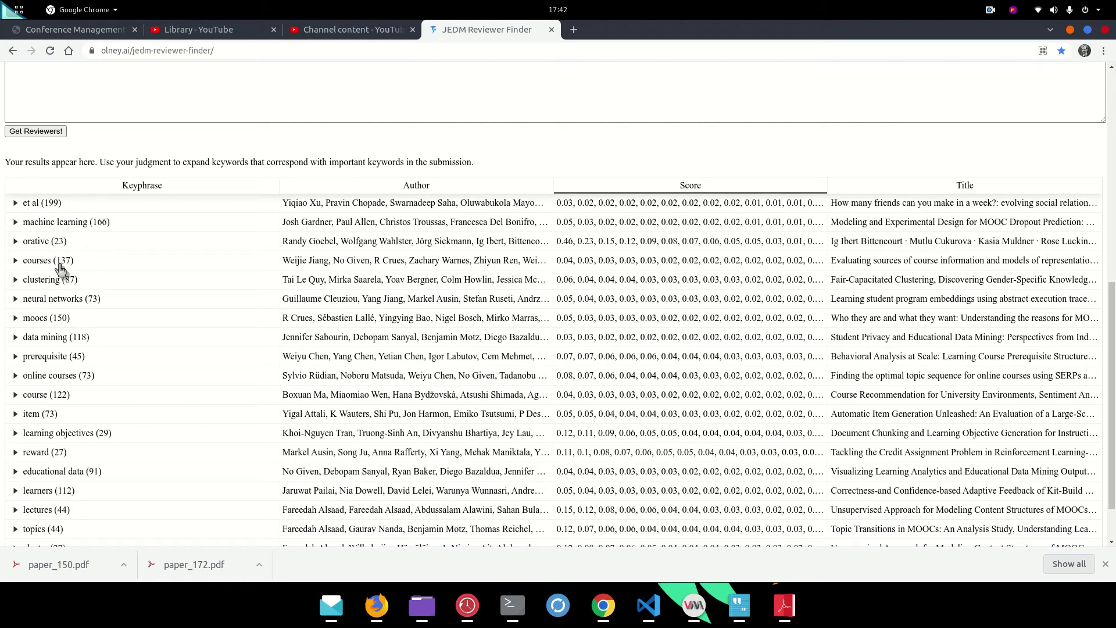
pyautogui.scroll(-2, 77, 339)
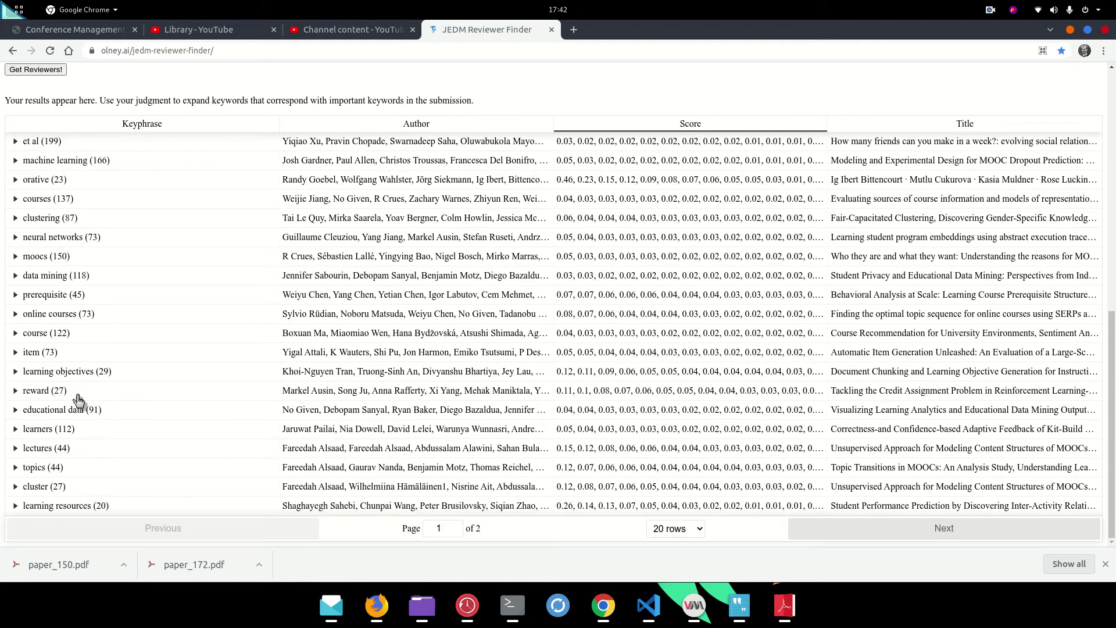
pyautogui.click(668, 527)
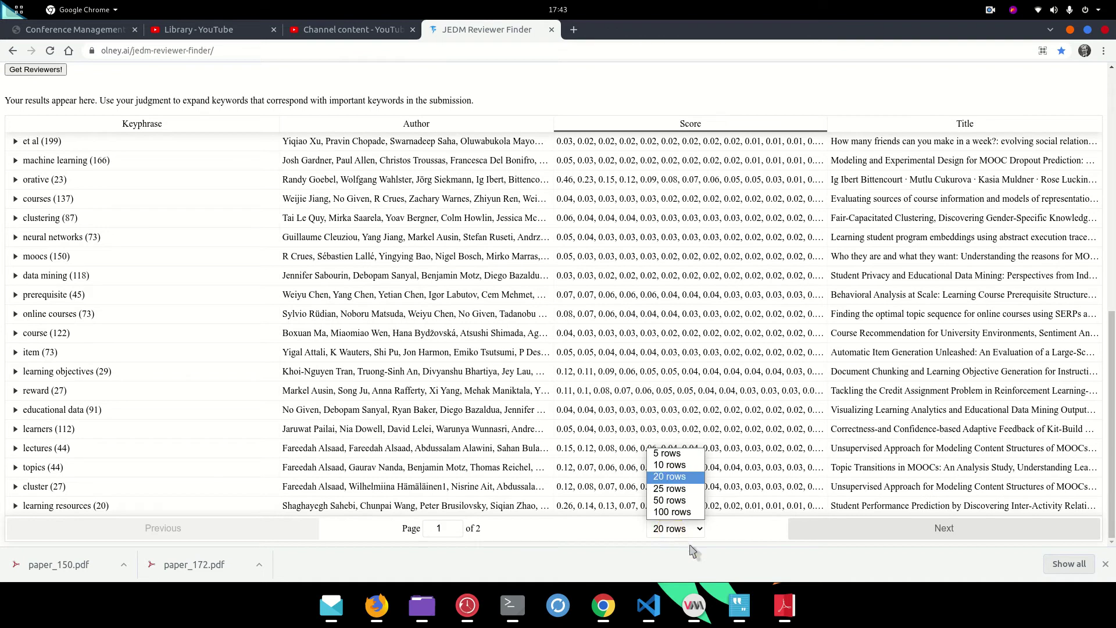
pyautogui.click(670, 500)
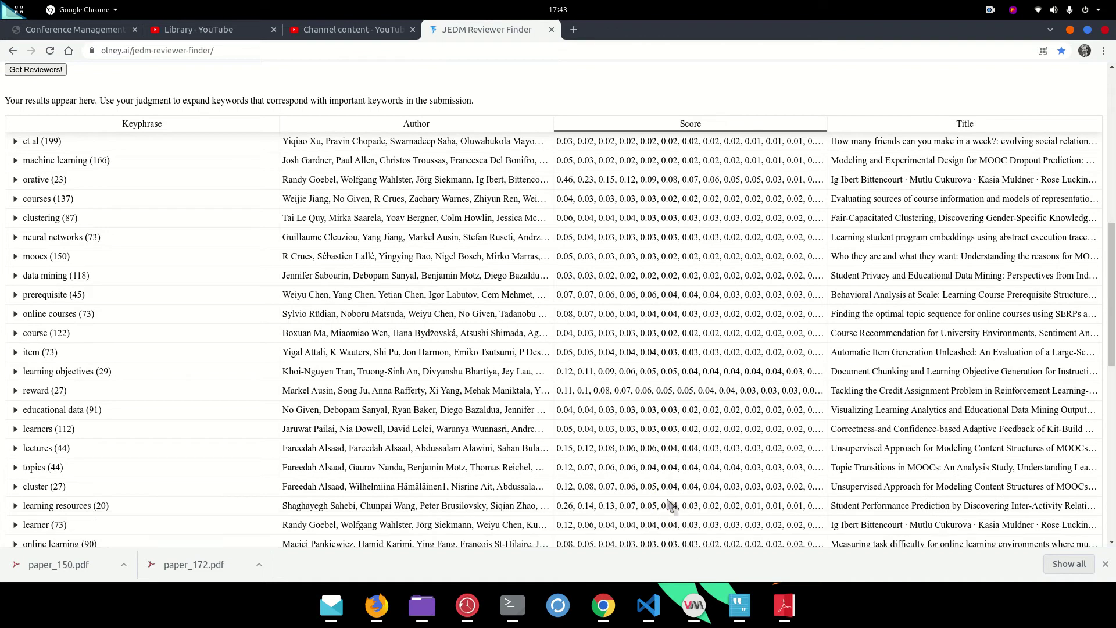
pyautogui.scroll(-7, 670, 504)
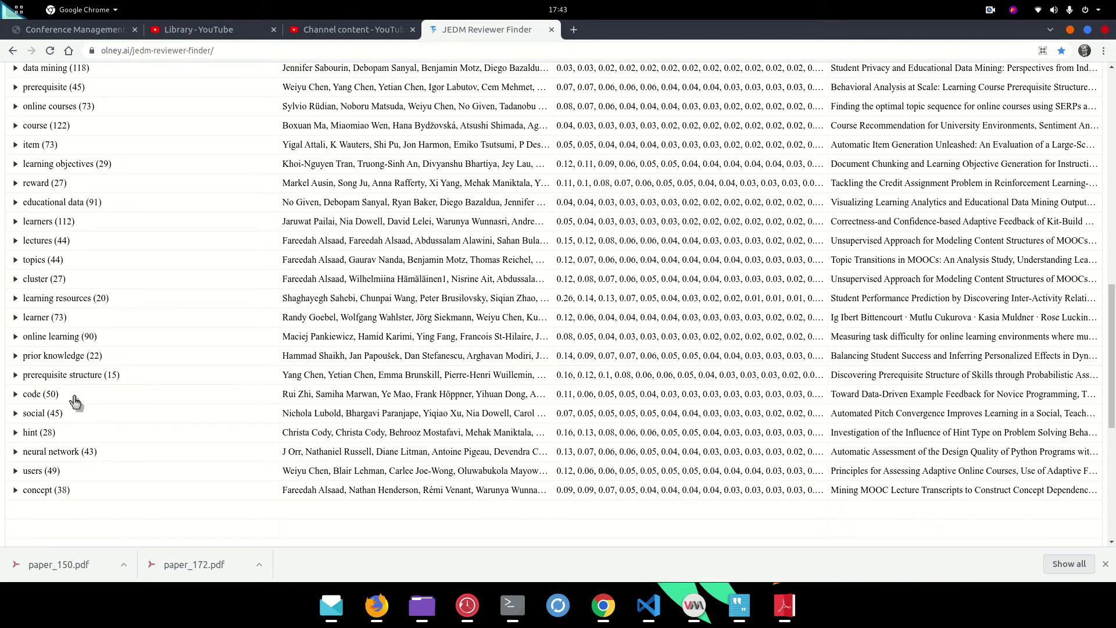
# Delete everything from the Acknowledgments heading through the end of the references in the query text.
pyautogui.scroll(15, 156, 429)
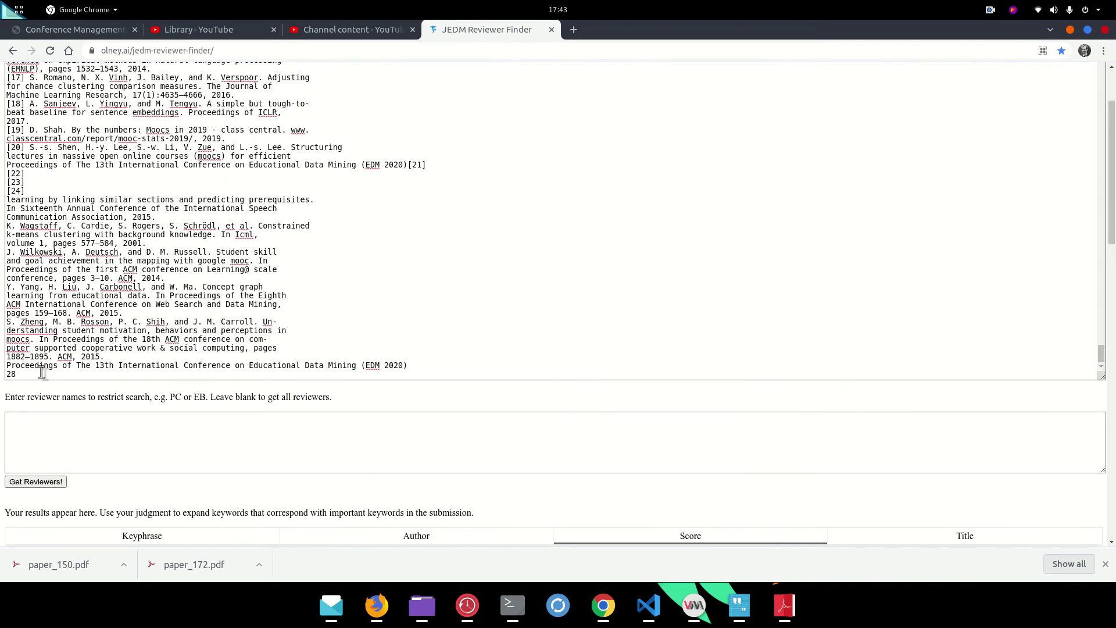
pyautogui.scroll(10, 117, 279)
pyautogui.scroll(5, 150, 230)
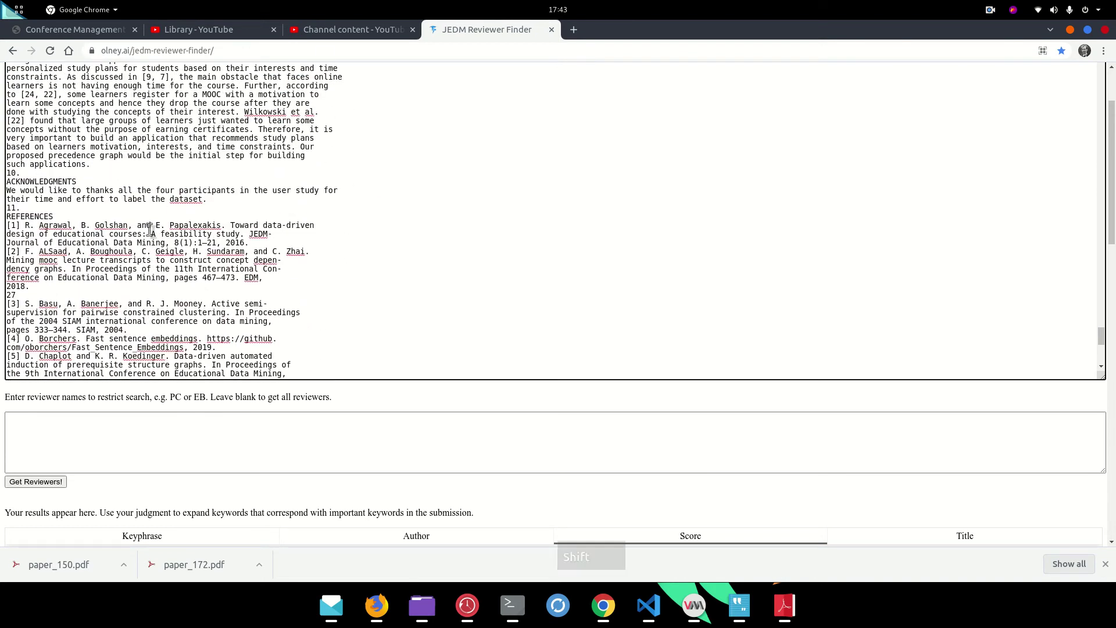
pyautogui.keyDown('shift'); pyautogui.click(124, 174); pyautogui.keyUp('shift')
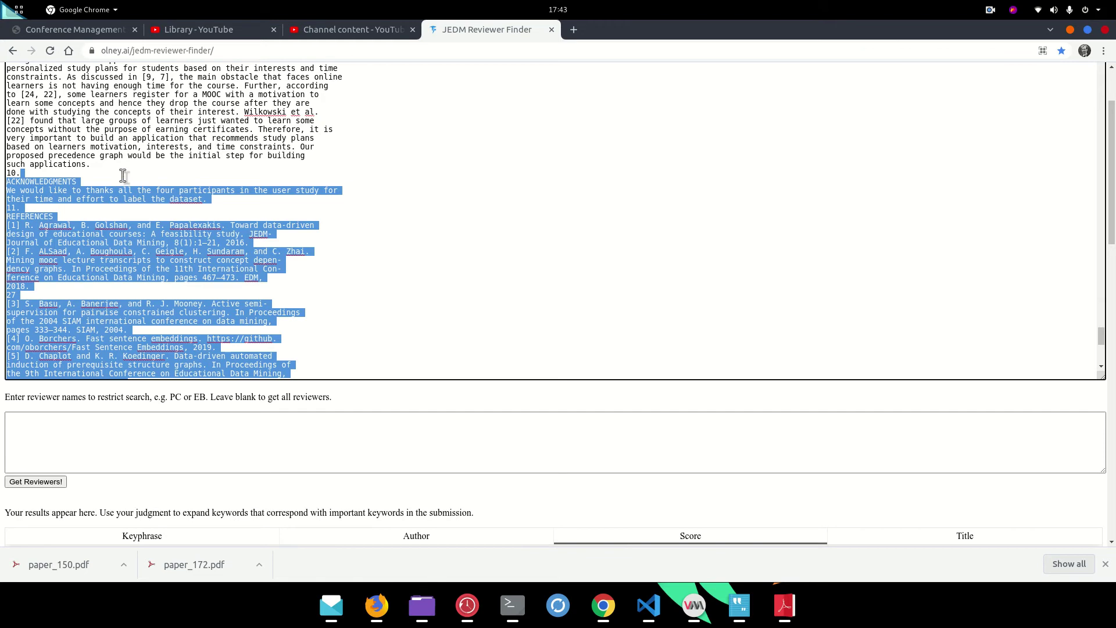
pyautogui.press('BackSpace')
# Get the reviewers again for the query without the acknowledgments and references, checking the refreshed keyphrase table.
pyautogui.click(42, 281)
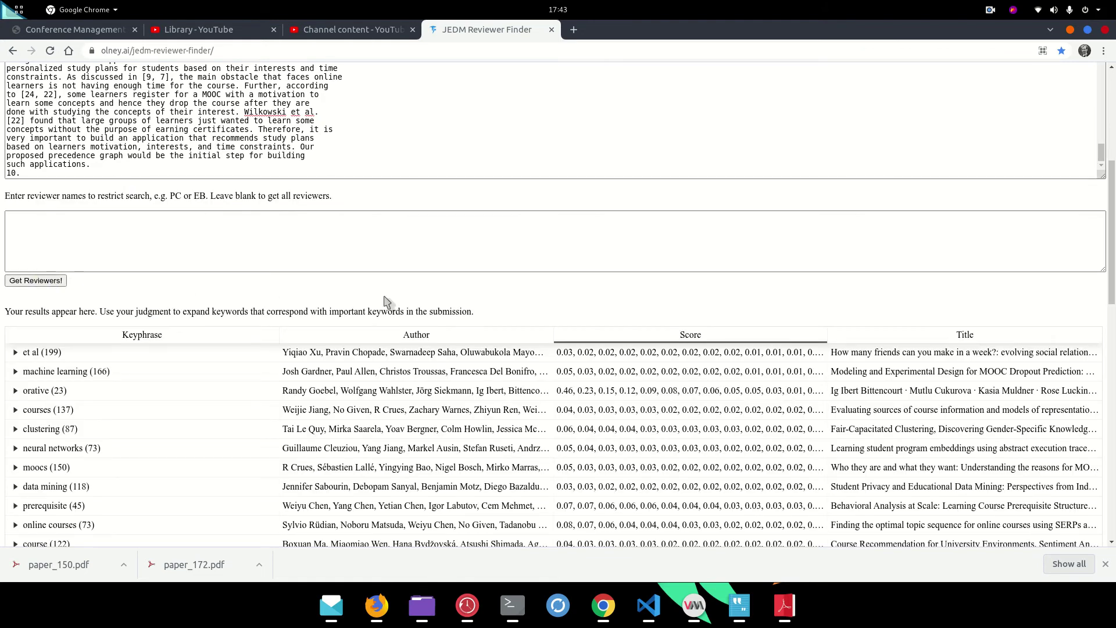
pyautogui.scroll(-7, 384, 302)
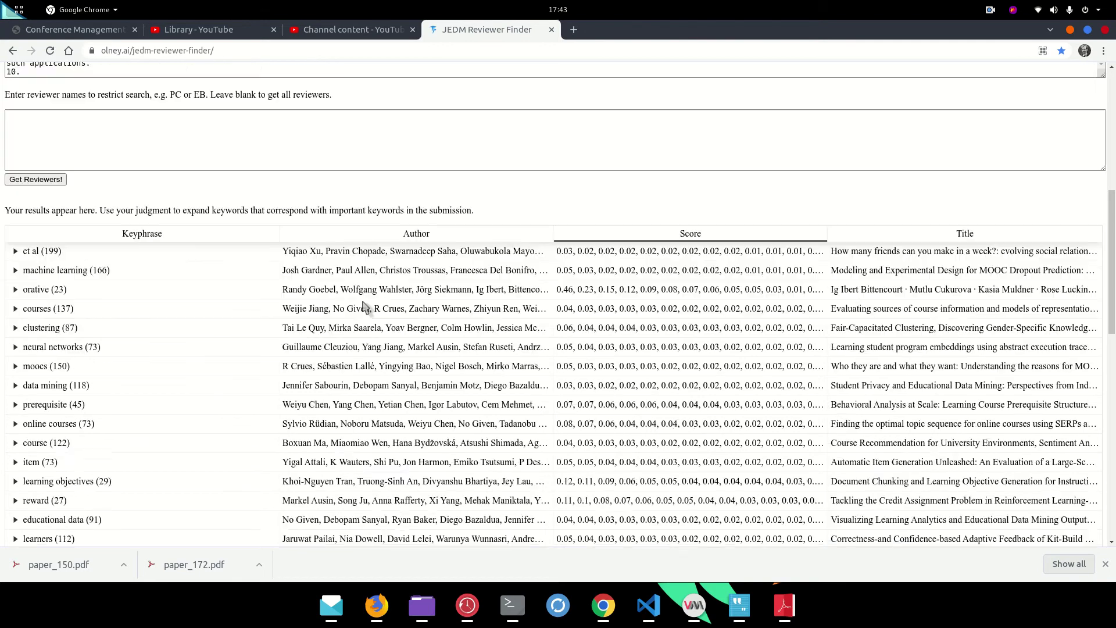
pyautogui.scroll(5, 364, 304)
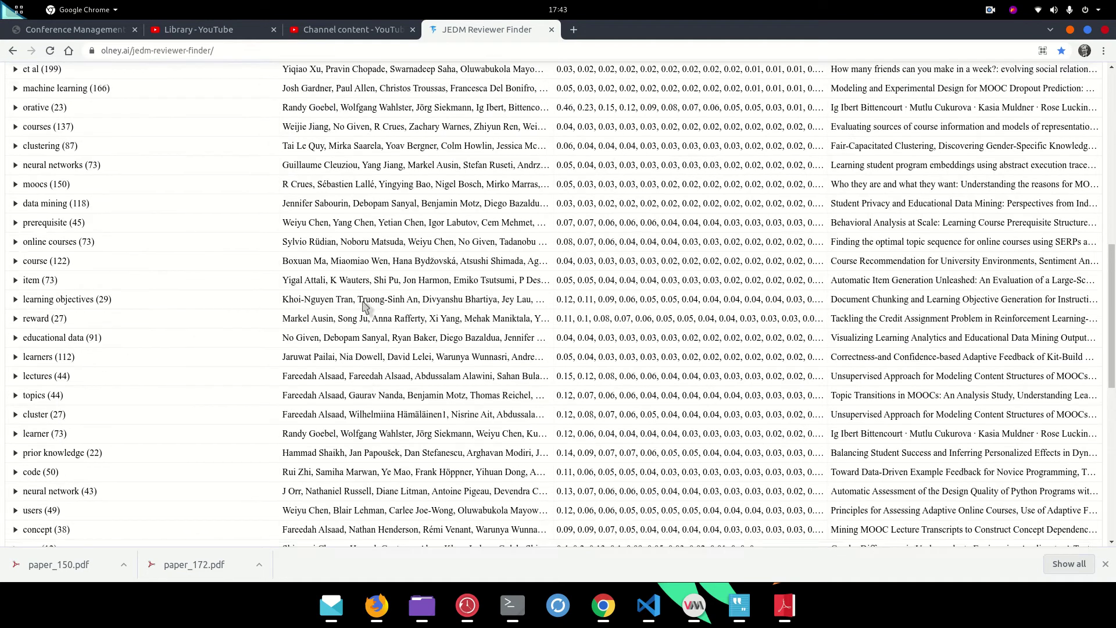
pyautogui.scroll(2, 364, 302)
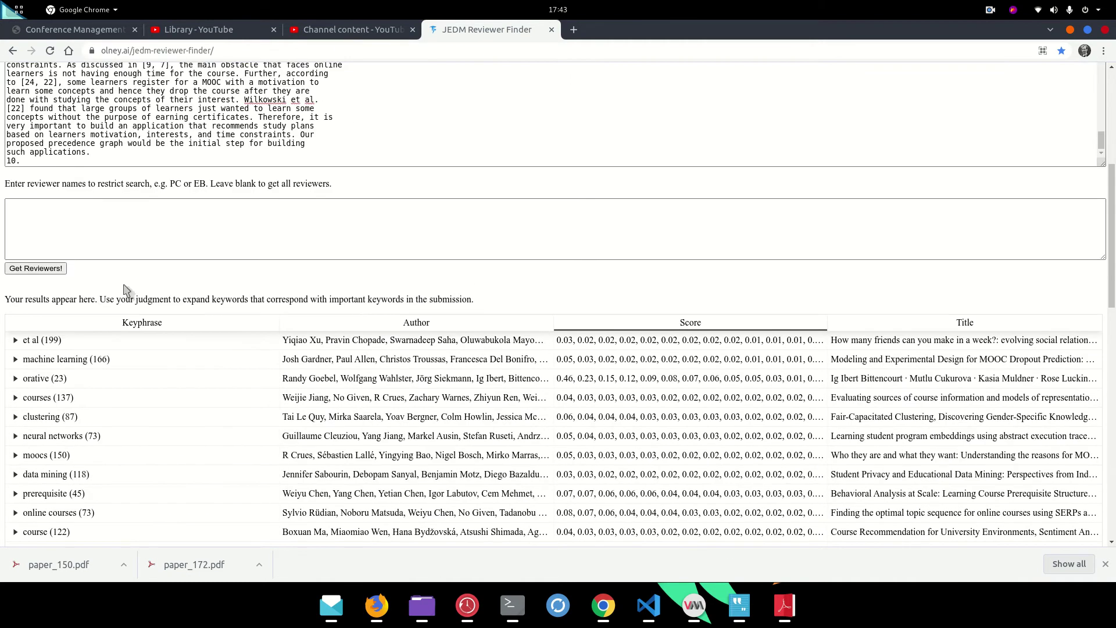
pyautogui.click(36, 266)
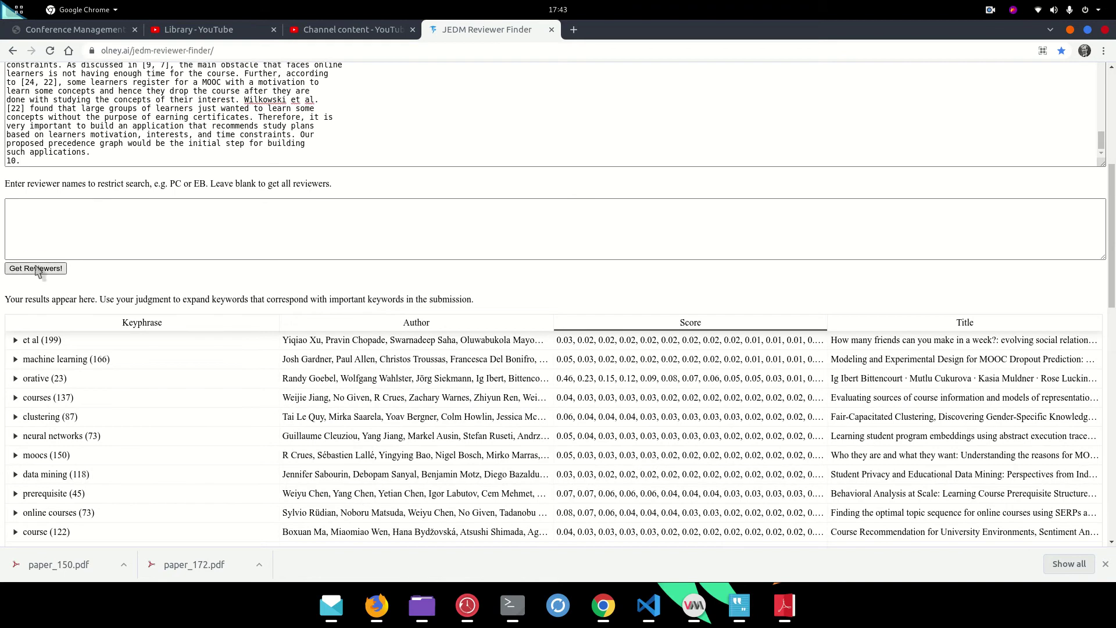
# Close the browser's downloads bar and look over the updated keyphrase list and the trimmed query text.
pyautogui.click(1103, 565)
pyautogui.scroll(-6, 540, 375)
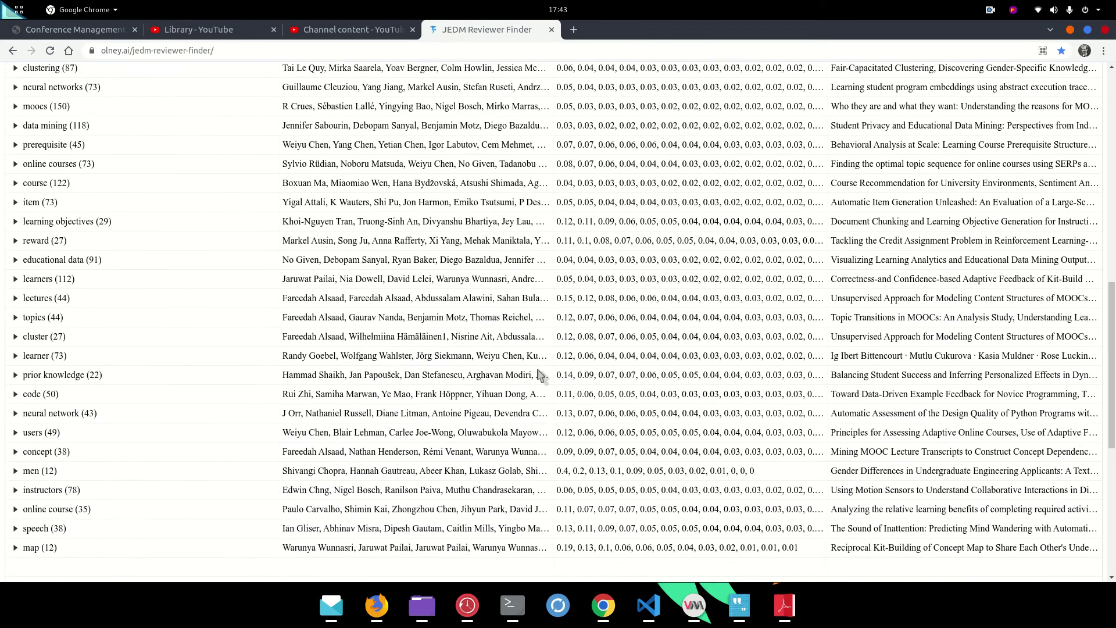
pyautogui.scroll(1, 540, 375)
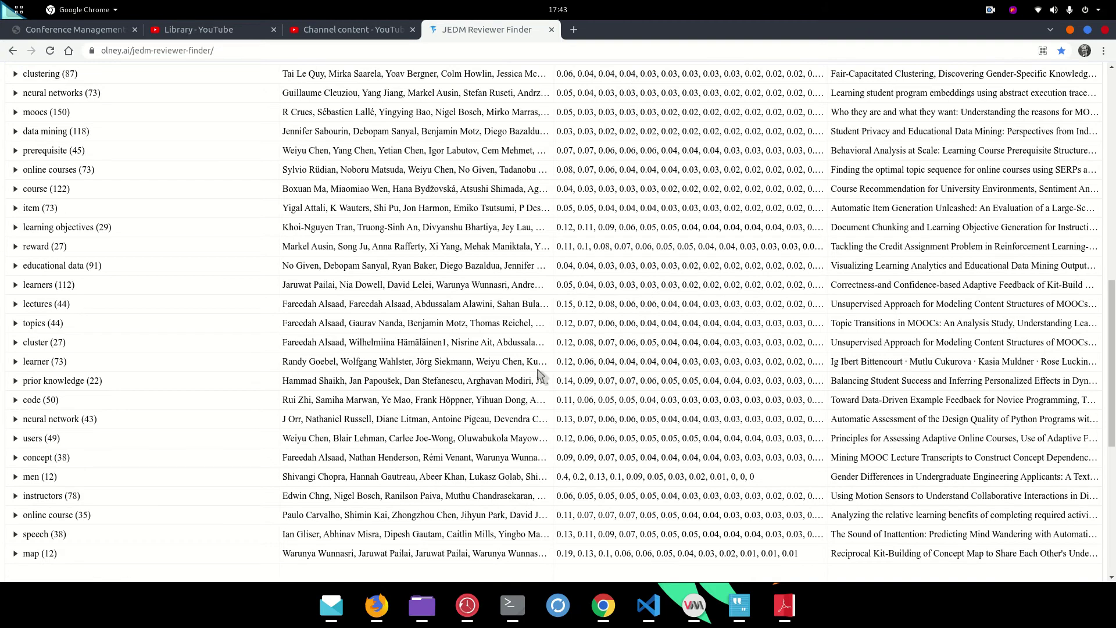
pyautogui.scroll(3, 540, 375)
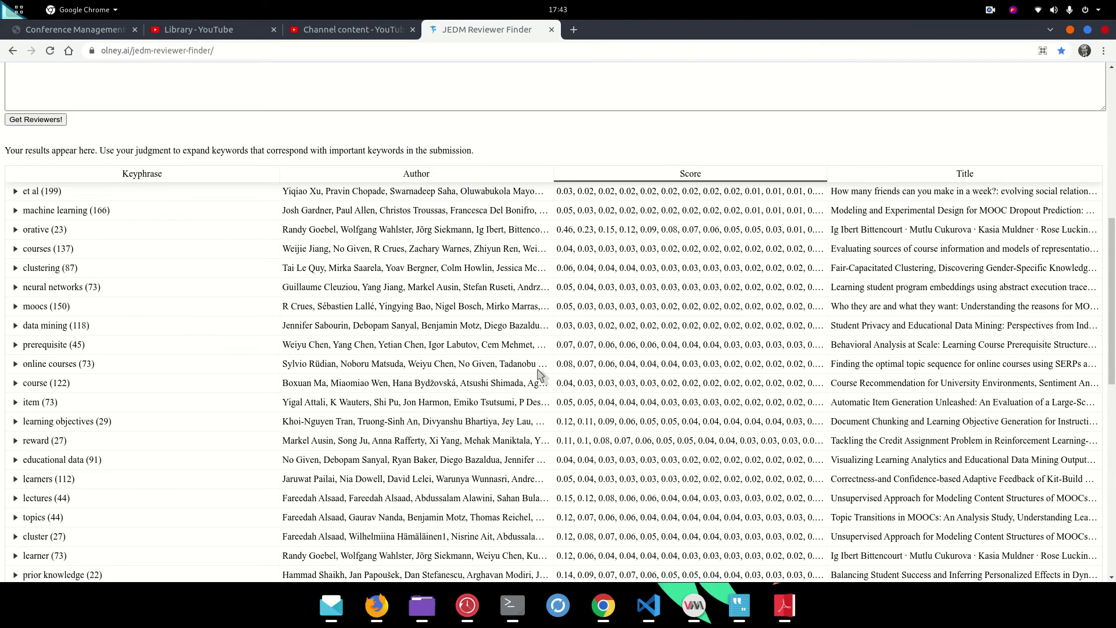
pyautogui.scroll(5, 540, 375)
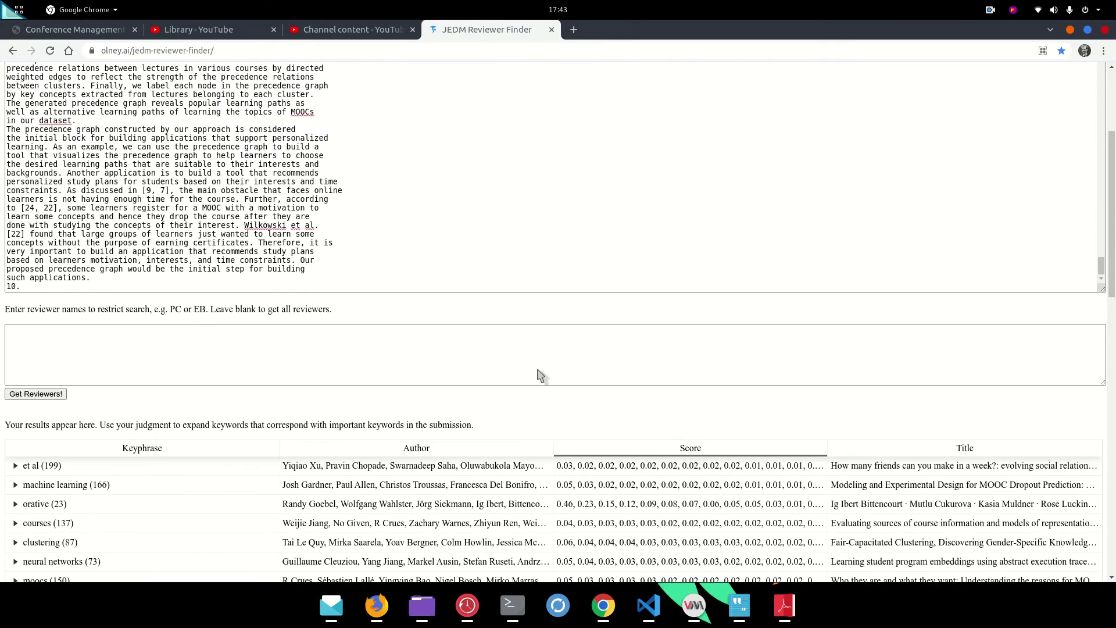
pyautogui.scroll(1, 539, 369)
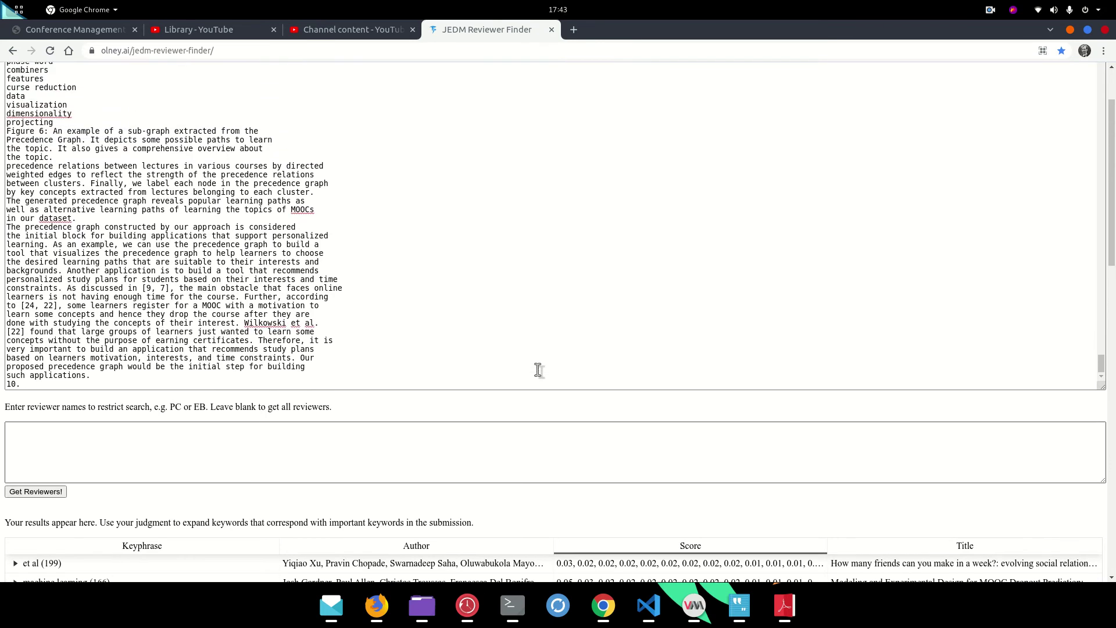
# Switch to the text editor and copy all the reviewer names in eb-members-for-reviewer-finder-010219.txt.
pyautogui.scroll(1, 538, 370)
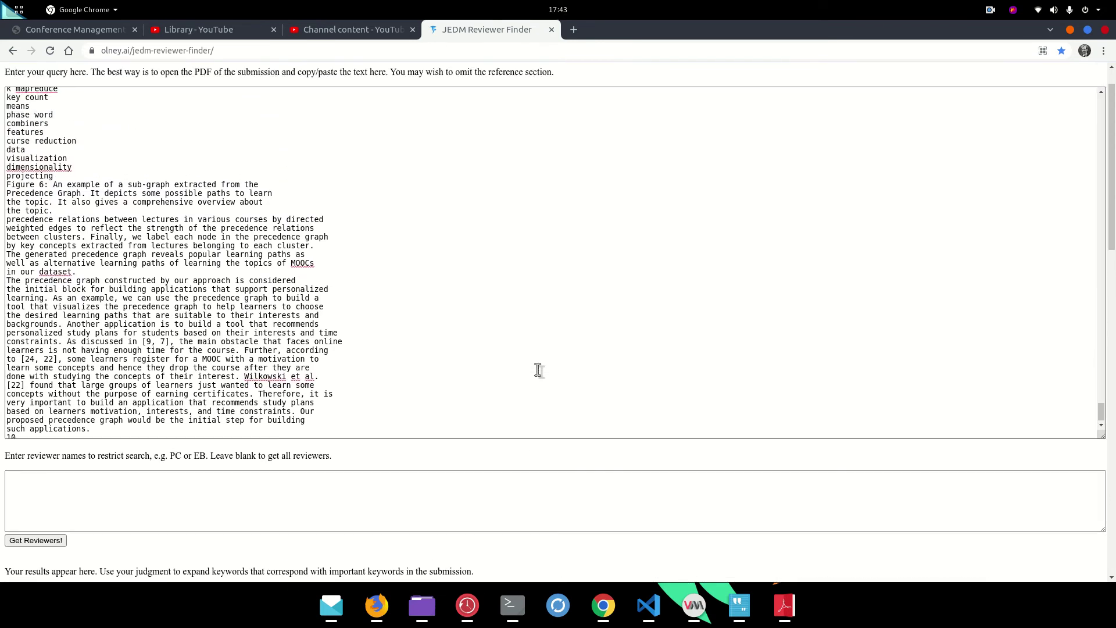
pyautogui.scroll(-1, 514, 375)
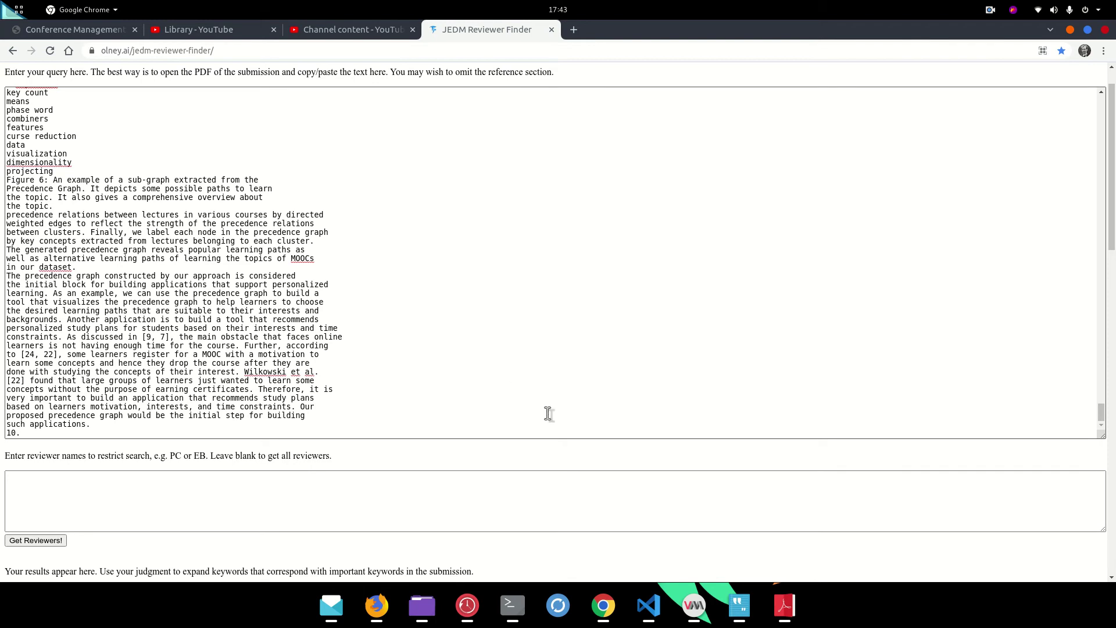
pyautogui.scroll(-2, 548, 413)
pyautogui.click(399, 375)
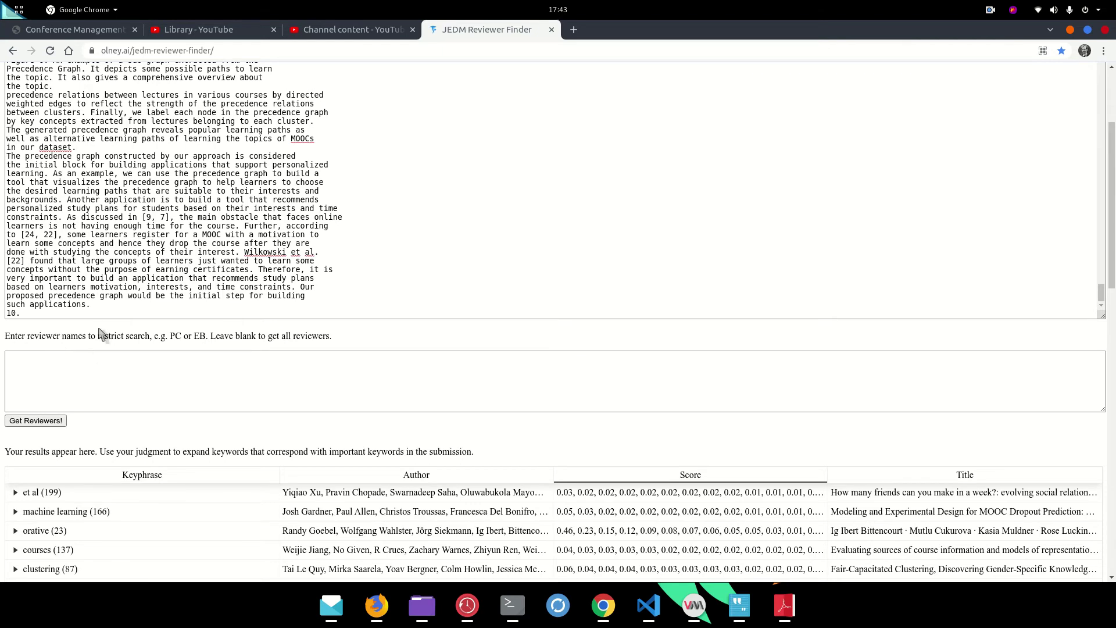
pyautogui.click(747, 609)
pyautogui.click(410, 414)
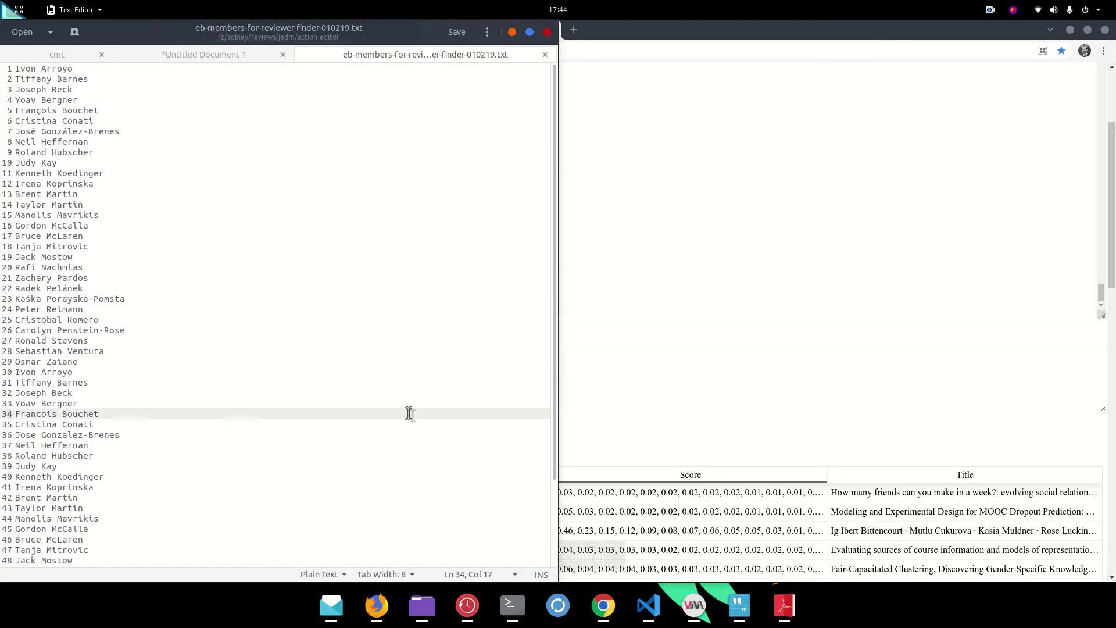
pyautogui.hotkey('ctrl', 'a')
pyautogui.hotkey('ctrl', 'c')
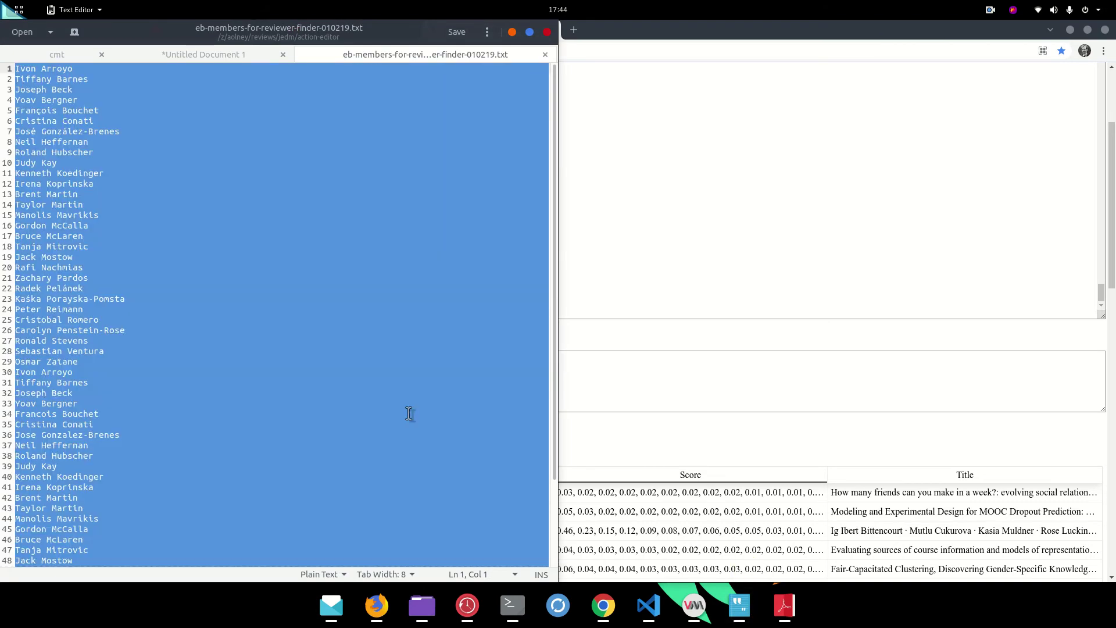
# Look through the editorial board name list, checking that accented names also appear in unaccented spelling.
pyautogui.scroll(-5, 409, 414)
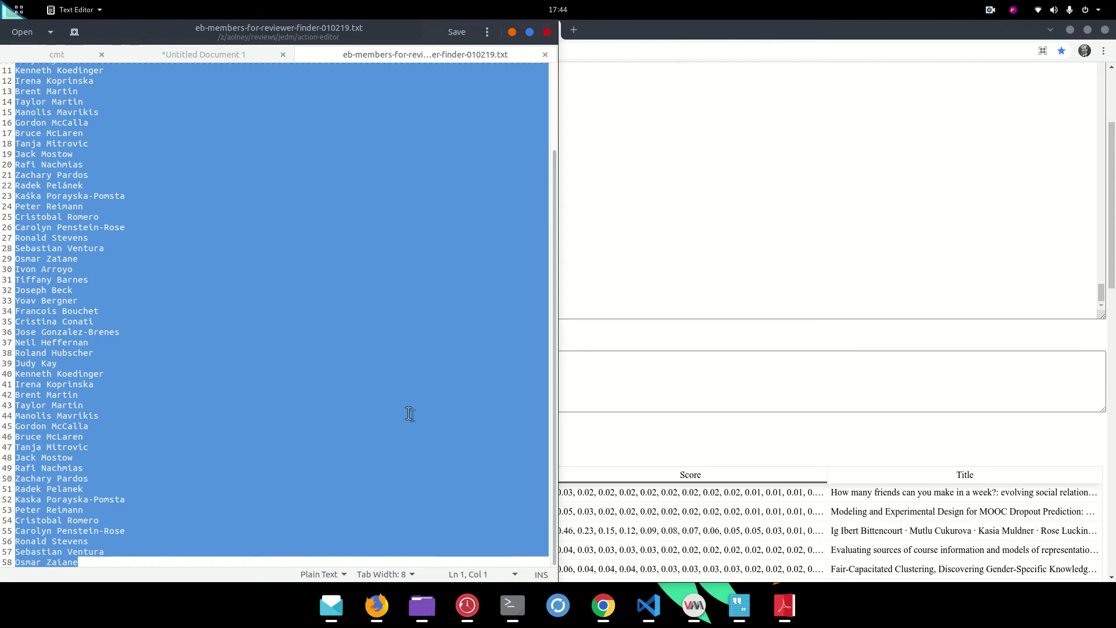
pyautogui.scroll(5, 410, 413)
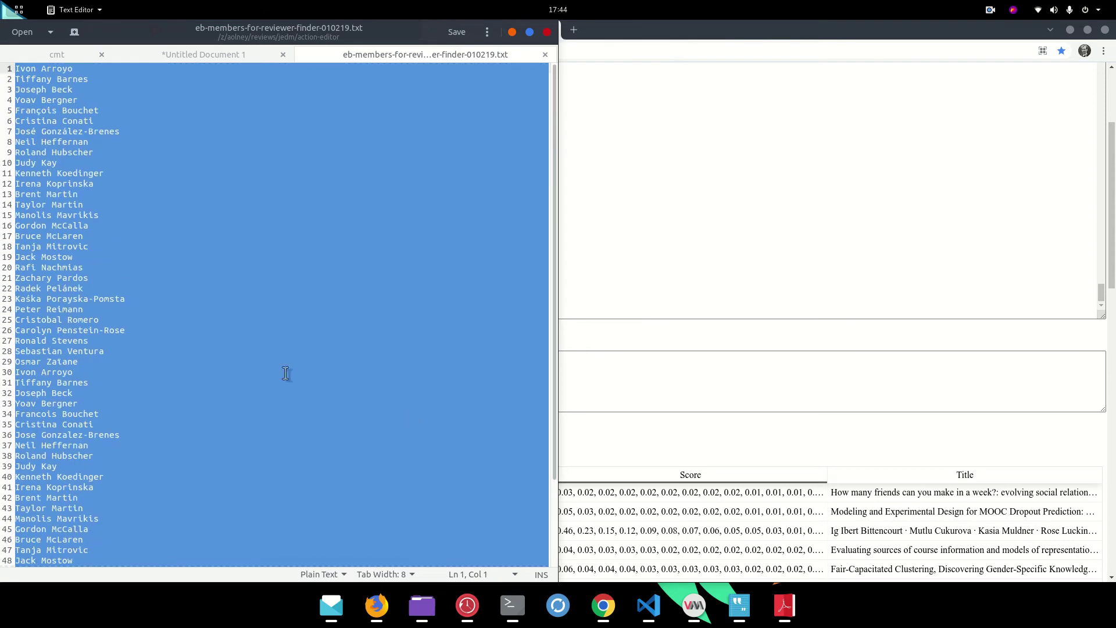
pyautogui.click(159, 317)
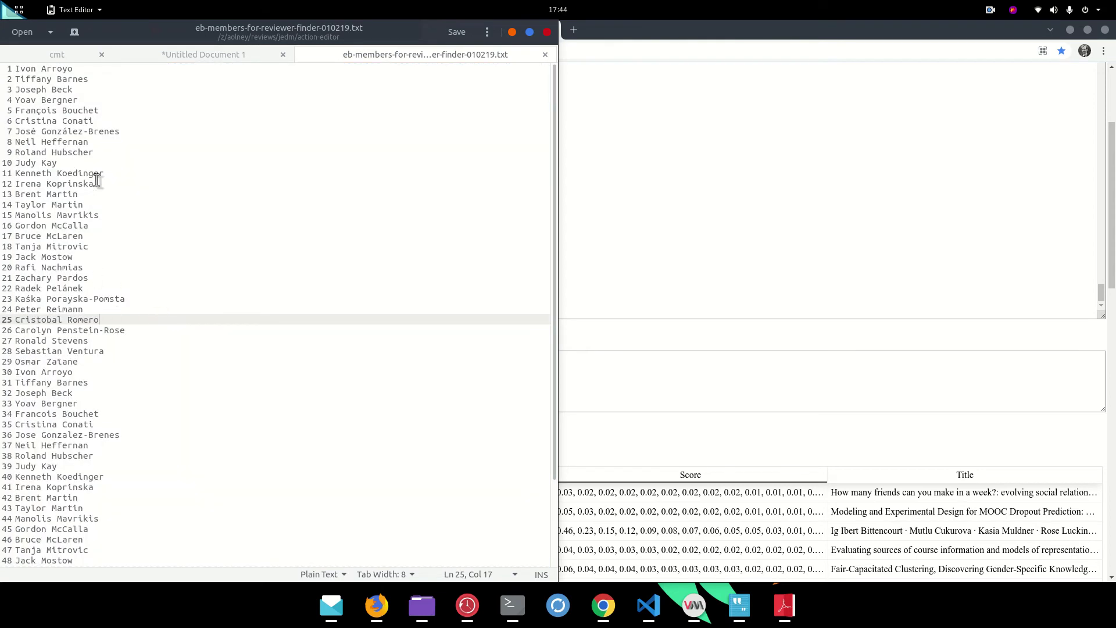
pyautogui.moveTo(103, 110); pyautogui.dragTo(1, 111)
pyautogui.scroll(-2, 143, 230)
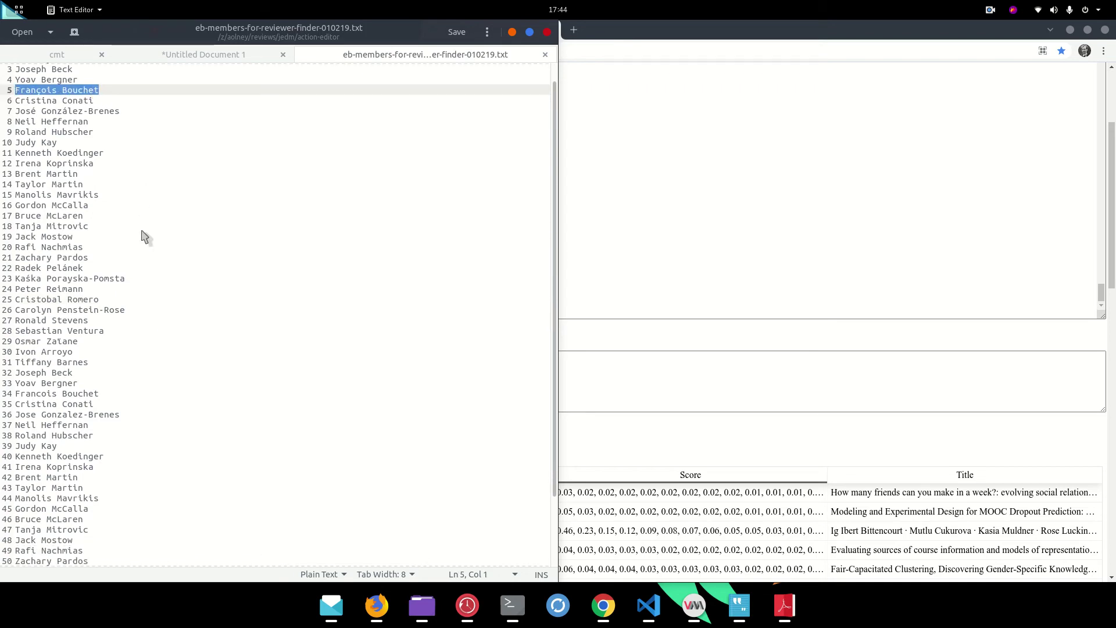
pyautogui.scroll(-3, 142, 236)
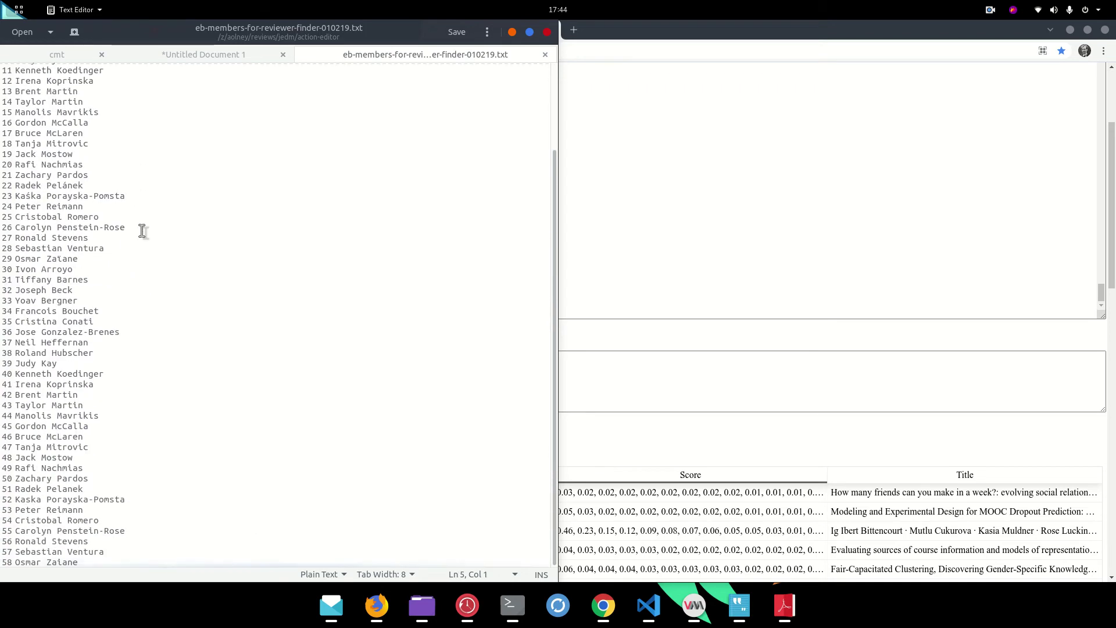
pyautogui.scroll(5, 143, 233)
# Paste the editorial board names into the browser page's reviewer restriction field and get the reviewers.
pyautogui.click(592, 370)
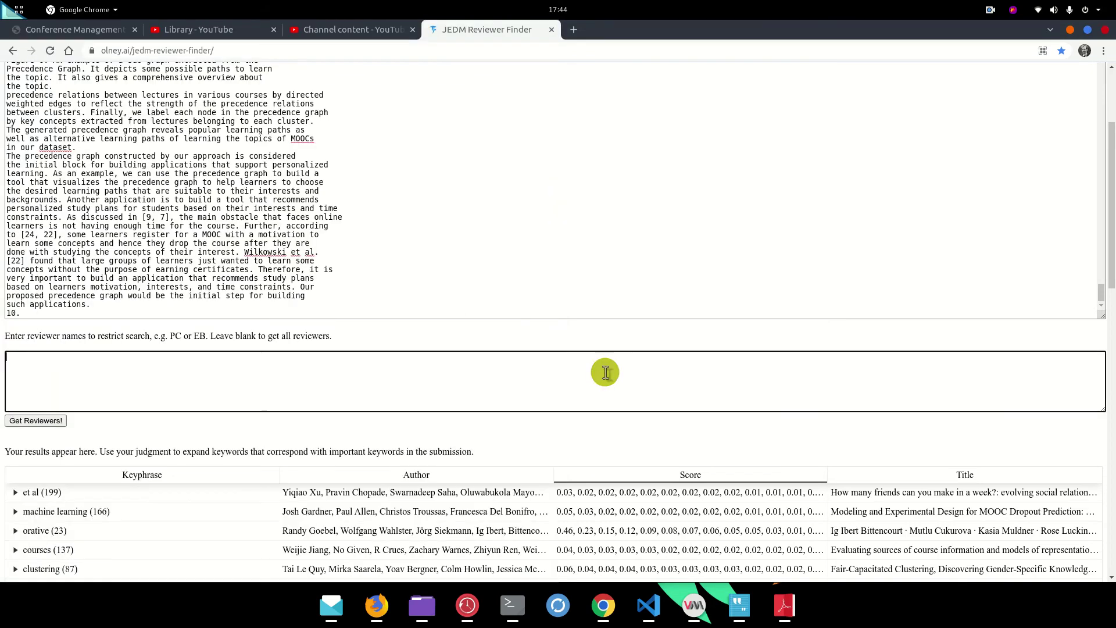
pyautogui.hotkey('ctrl', 'v')
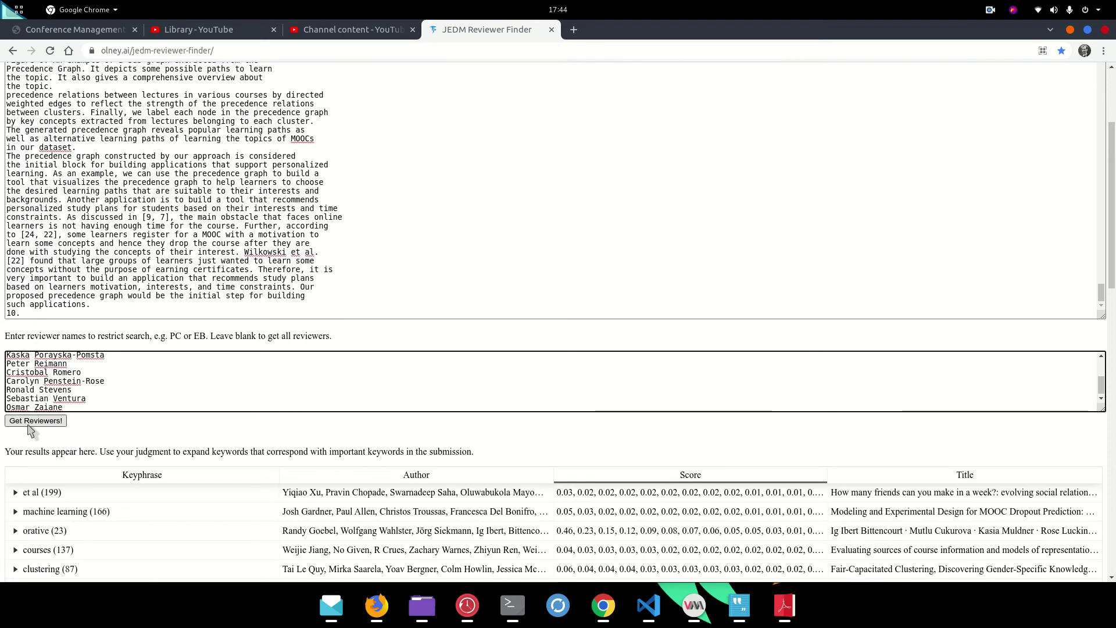
pyautogui.click(29, 422)
# Look over the keyphrase results restricted to the editorial board, along with the pasted names and the query text.
pyautogui.scroll(-3, 496, 258)
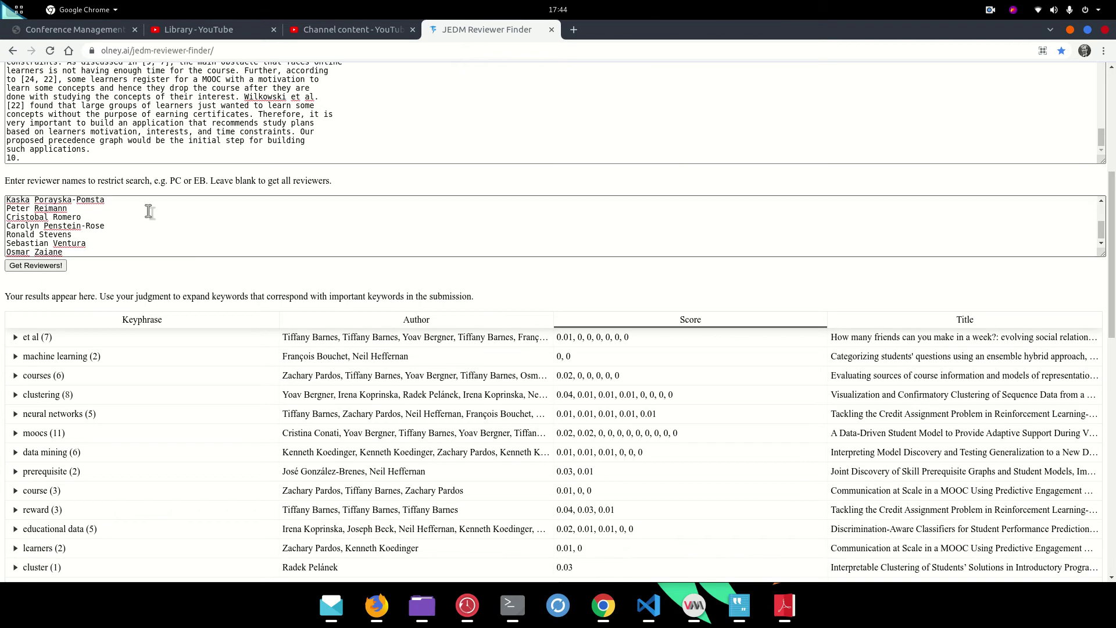
pyautogui.scroll(5, 149, 211)
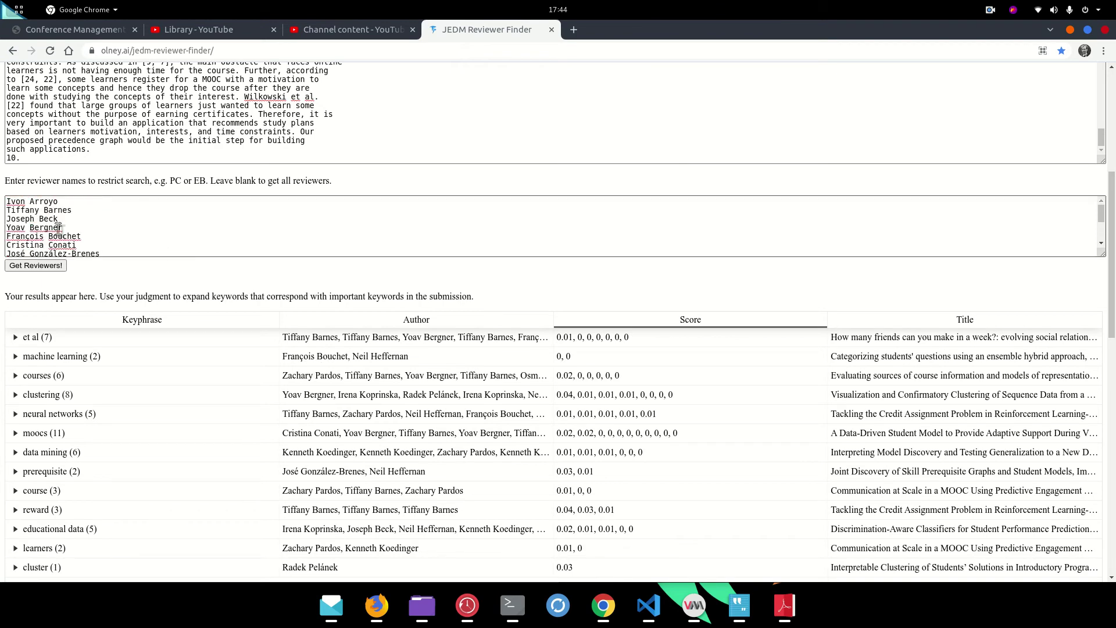
pyautogui.scroll(-2, 254, 291)
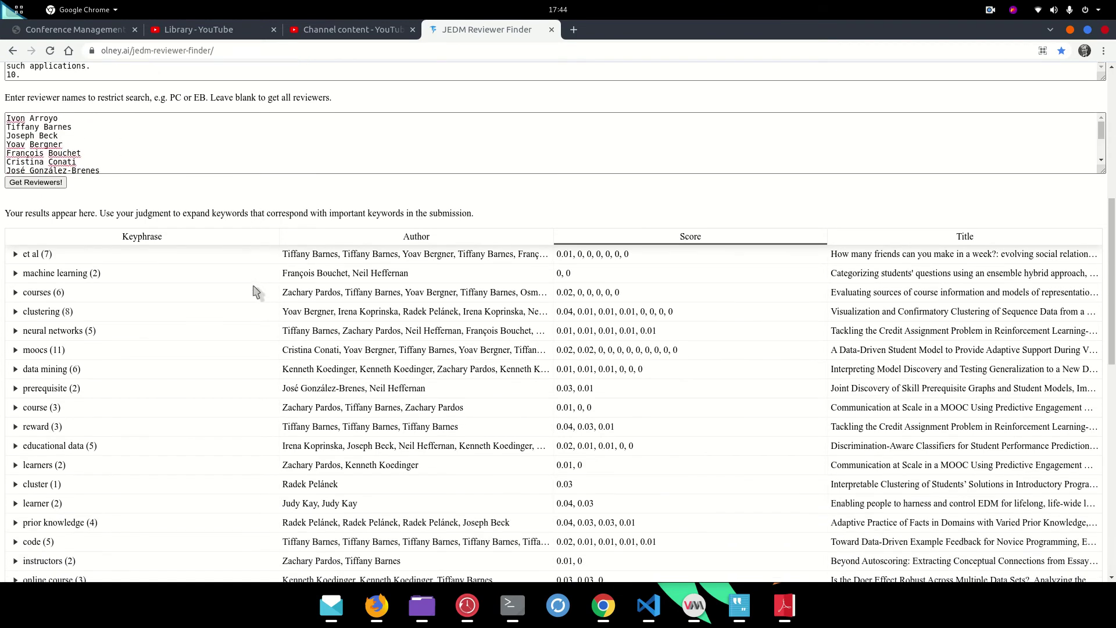
pyautogui.scroll(-2, 255, 291)
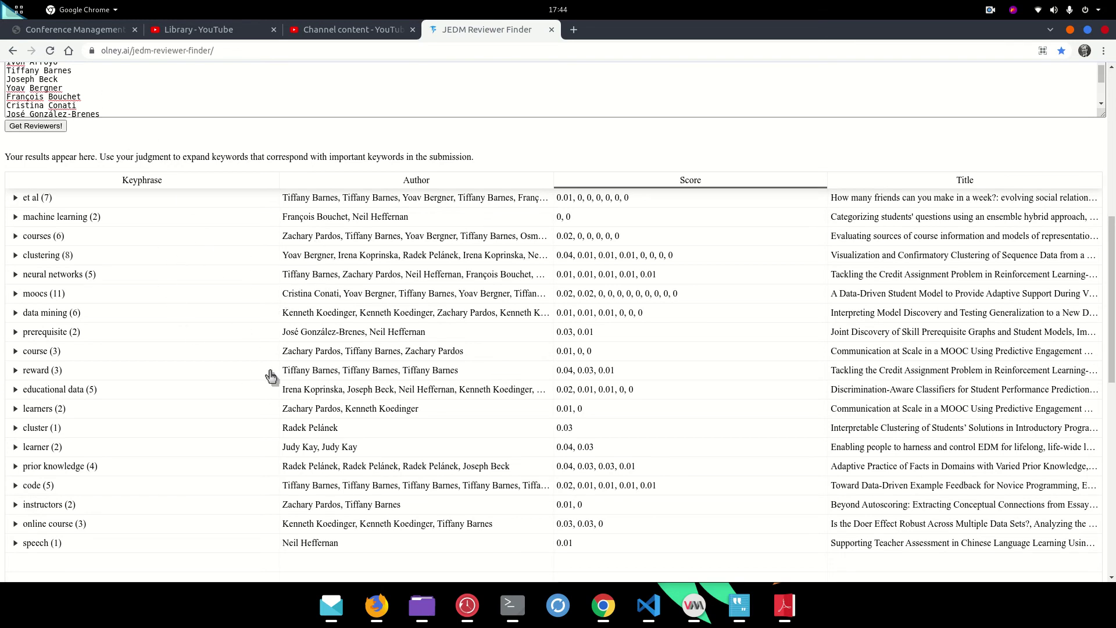
pyautogui.scroll(8, 225, 406)
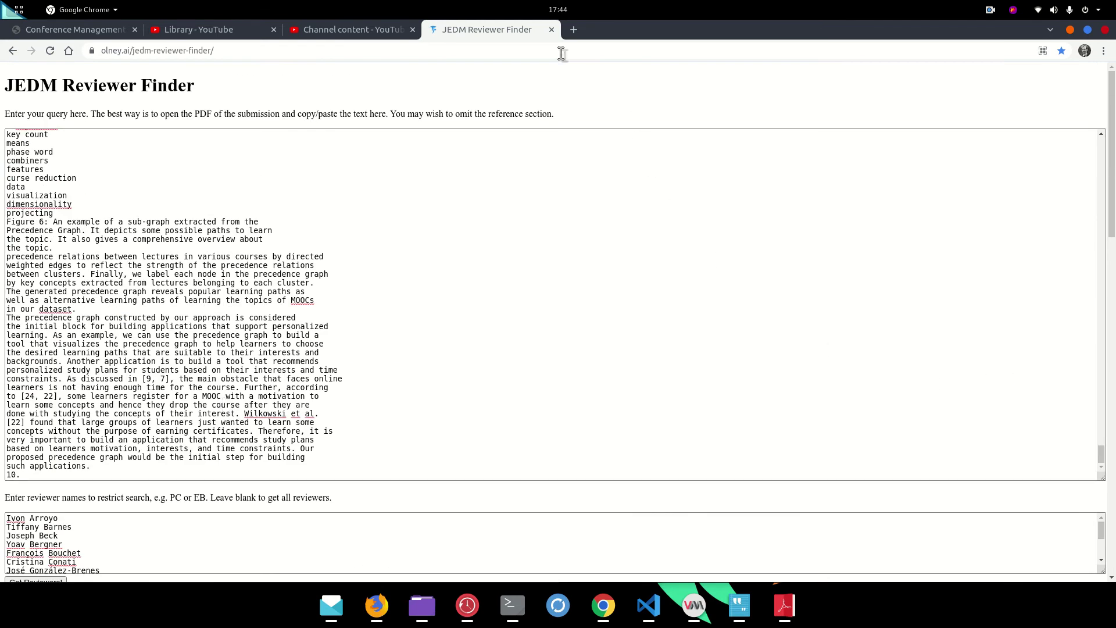
# Open github.com in a new browser tab, filter the repositories by "rev" and open the jedm-reviewer-finder repository.
pyautogui.click(573, 29)
pyautogui.write('github.com')
pyautogui.press('Return')
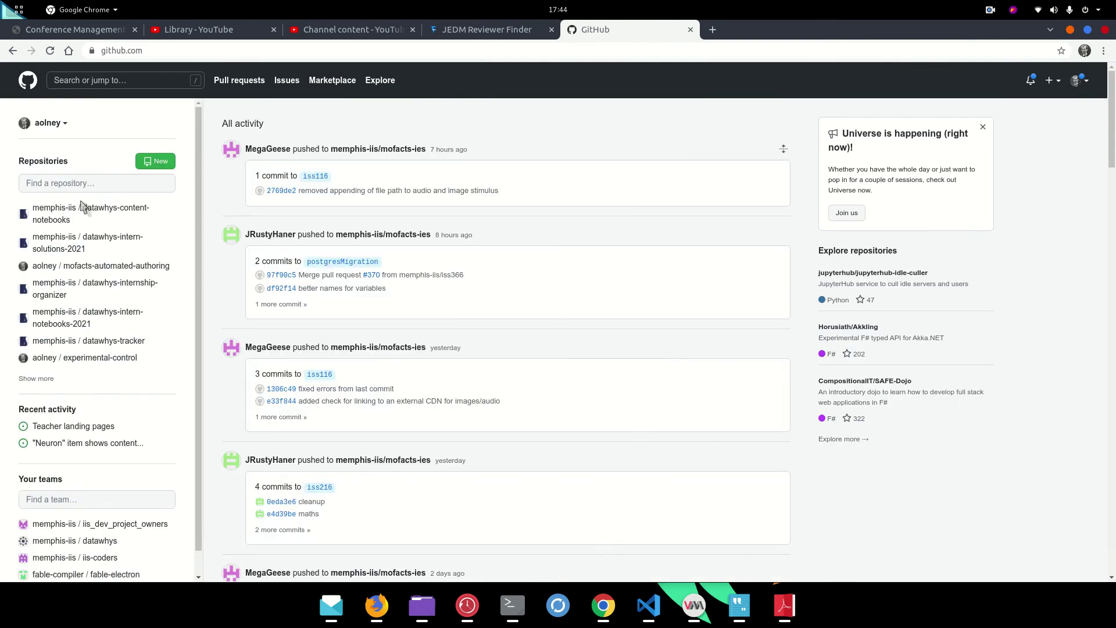
pyautogui.click(78, 183)
pyautogui.write('rev')
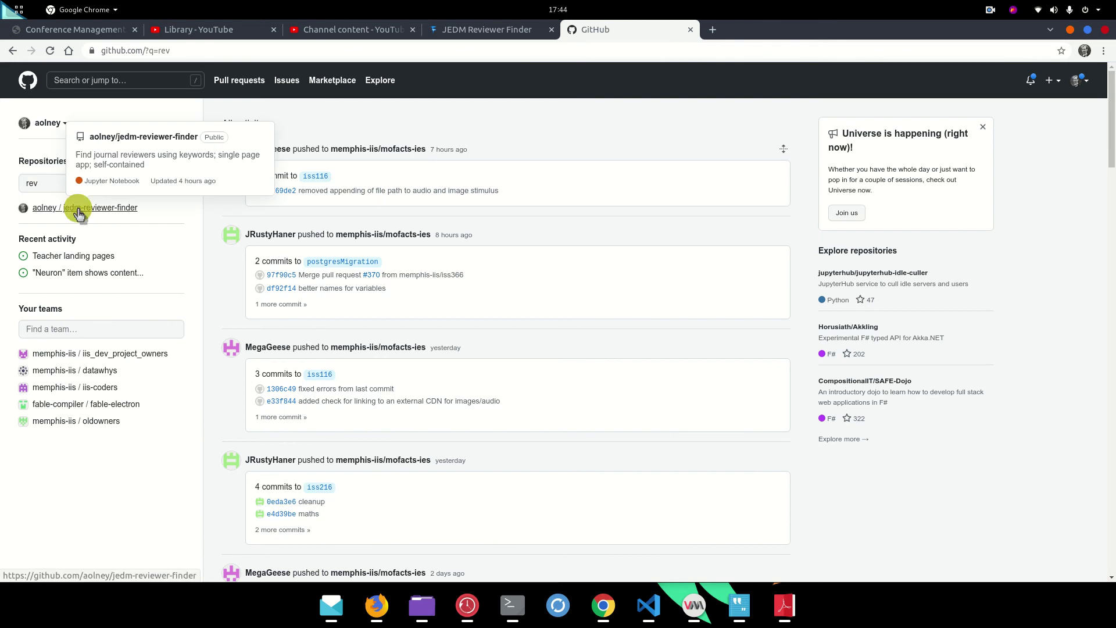
pyautogui.click(79, 208)
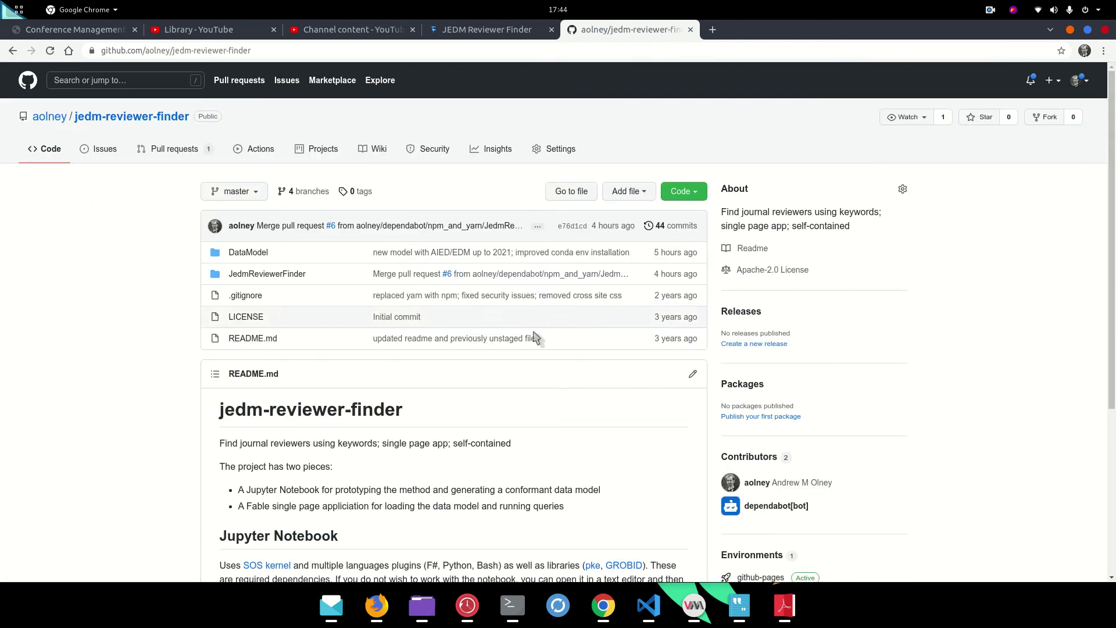
# Read the jedm-reviewer-finder README sections on the Jupyter Notebook and the Fable client.
pyautogui.scroll(-2, 471, 401)
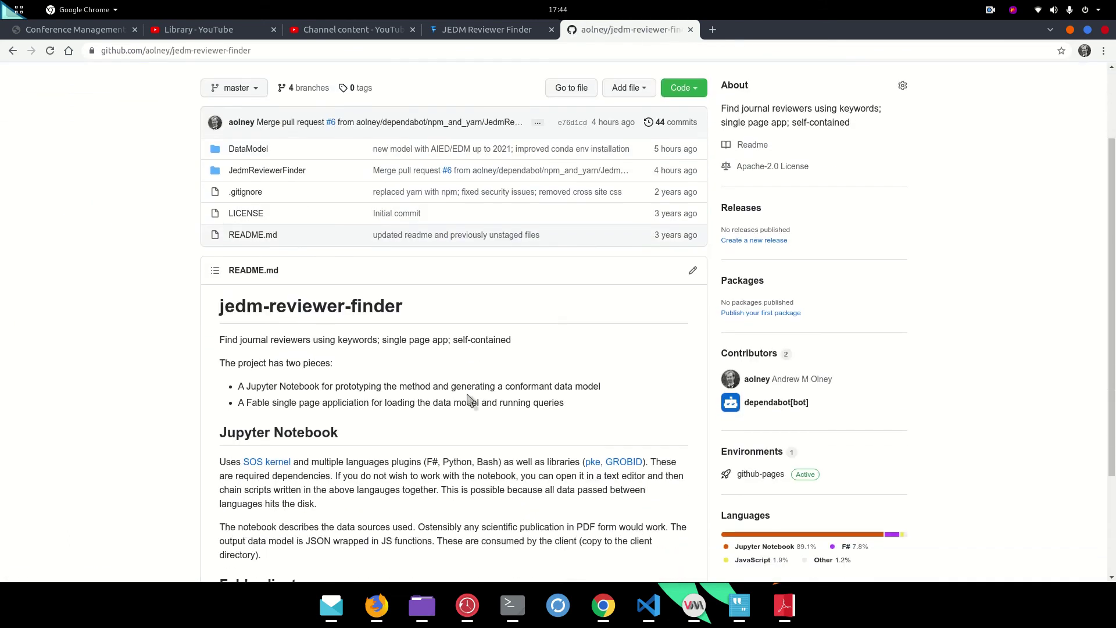
pyautogui.scroll(-1, 471, 402)
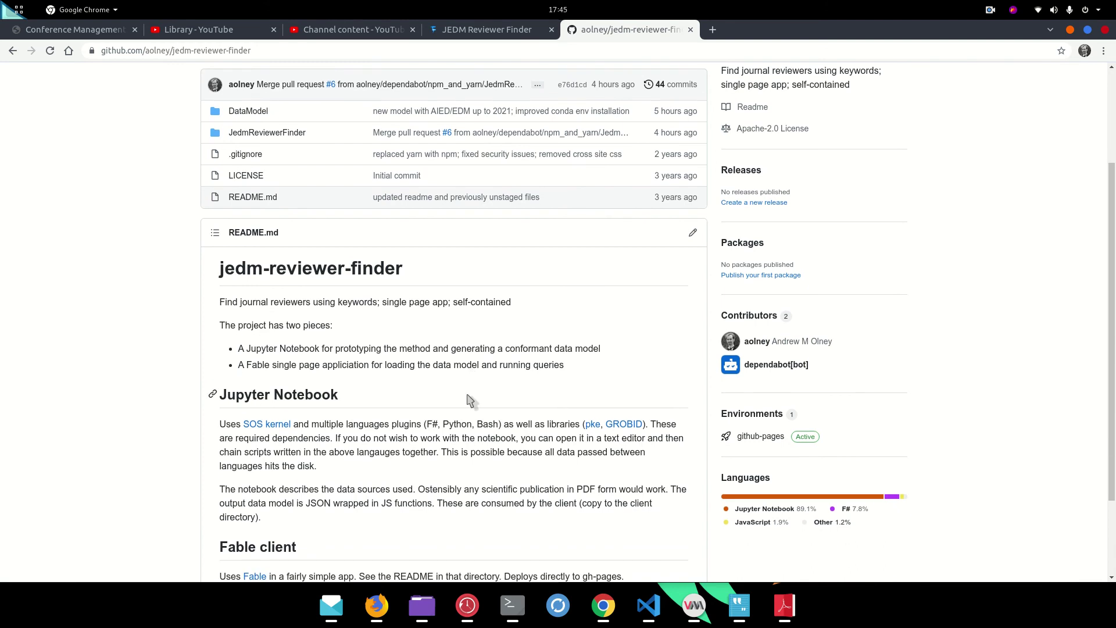
pyautogui.scroll(-1, 471, 402)
pyautogui.scroll(3, 471, 401)
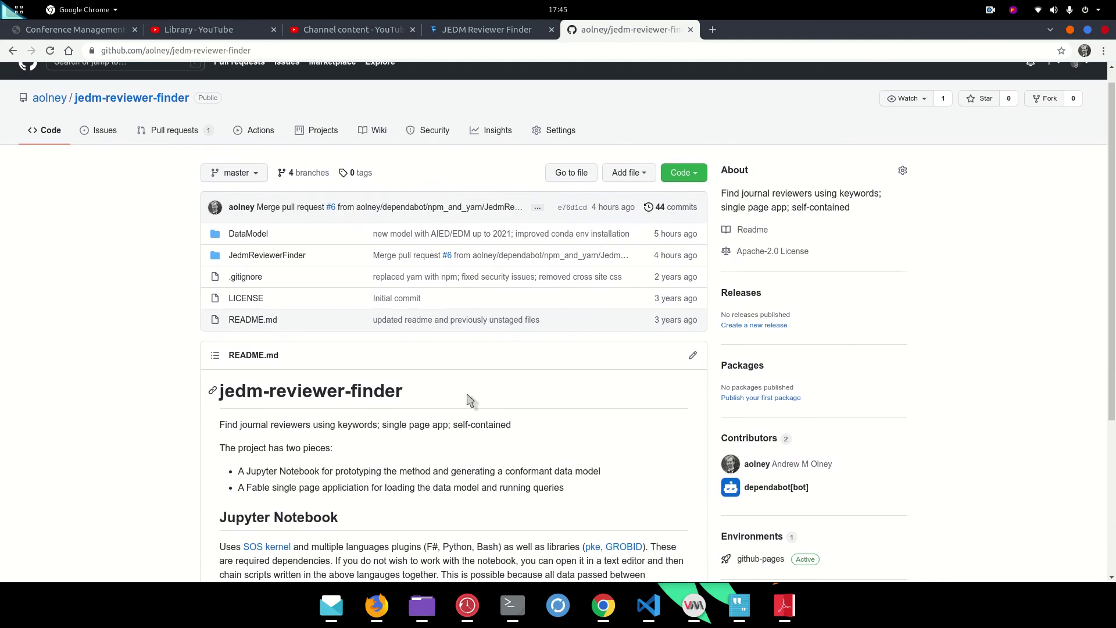
# View the files in the repository's DataModel folder and return to the repository's main page.
pyautogui.click(249, 241)
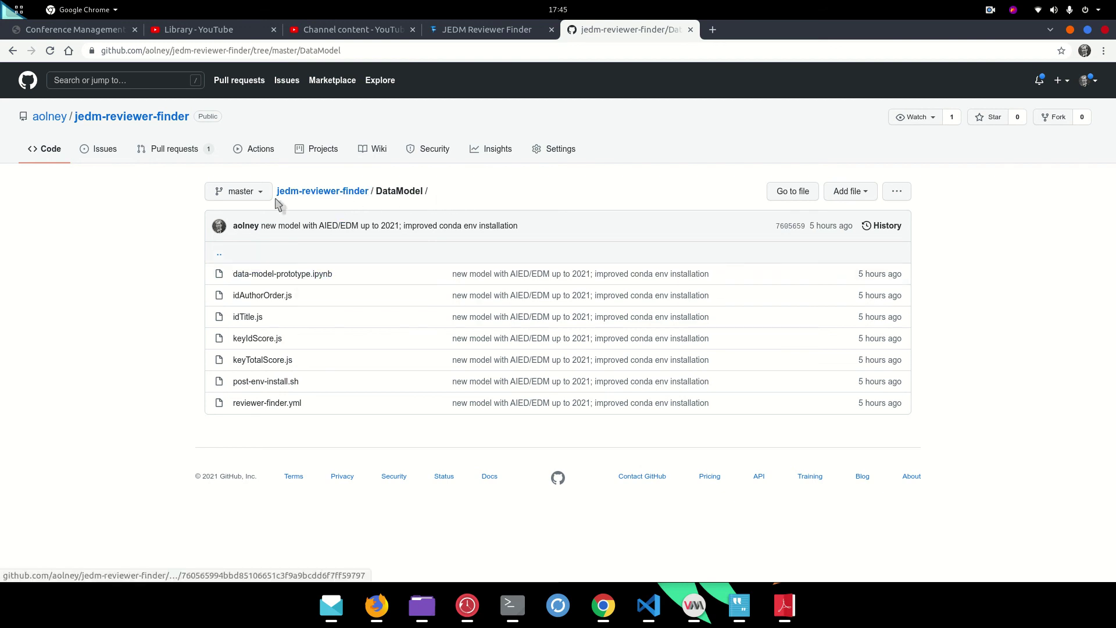
pyautogui.click(306, 197)
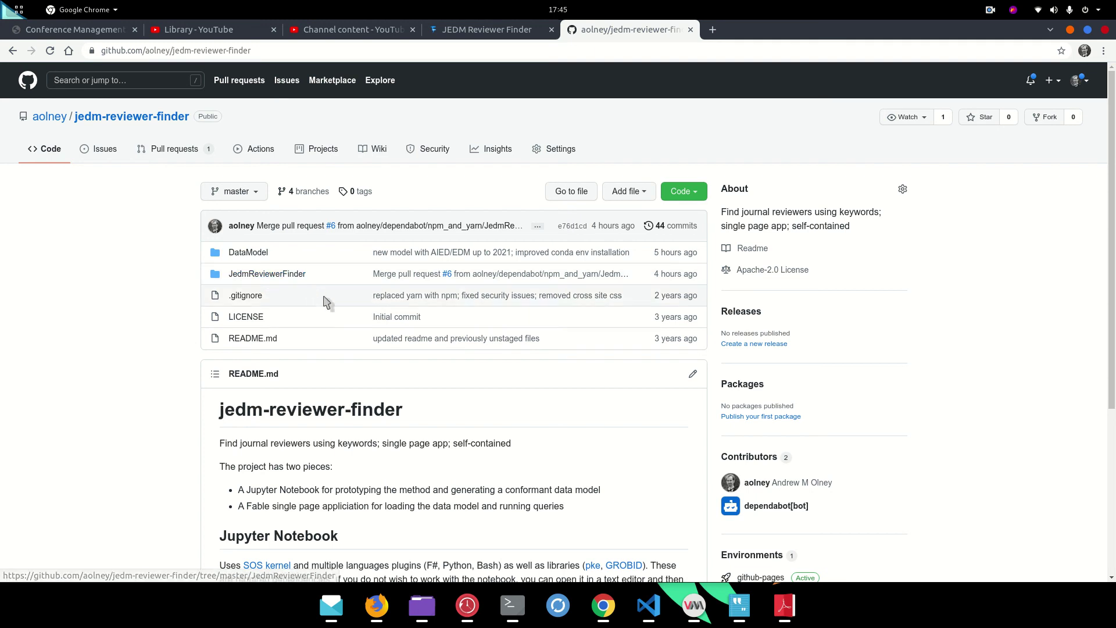
pyautogui.scroll(-2, 337, 307)
pyautogui.scroll(1, 337, 308)
pyautogui.scroll(1, 927, 186)
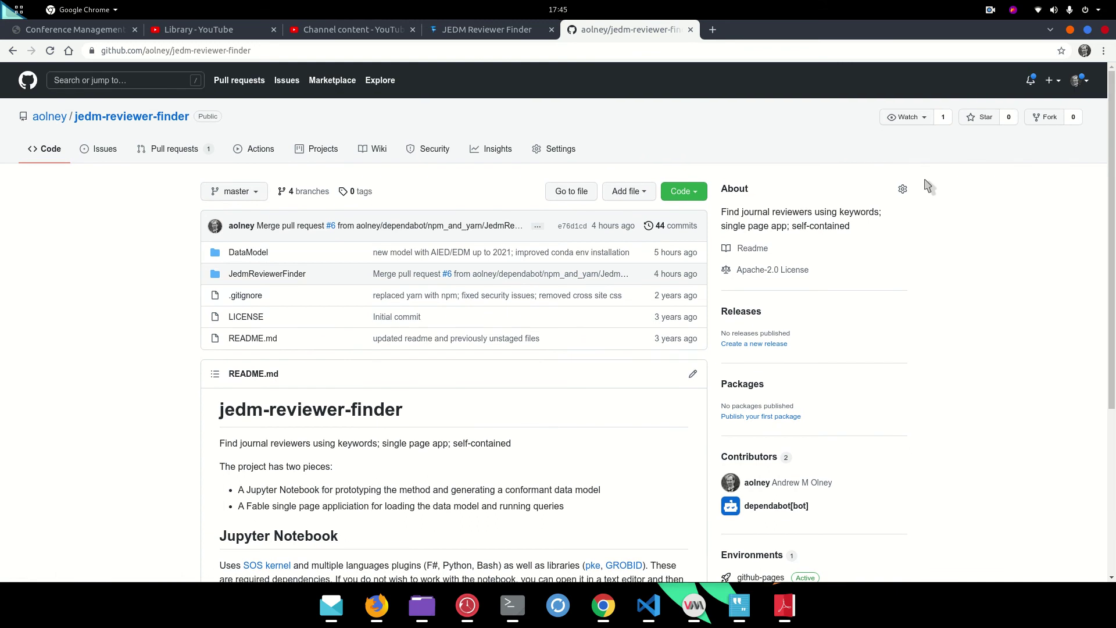
pyautogui.click(990, 11)
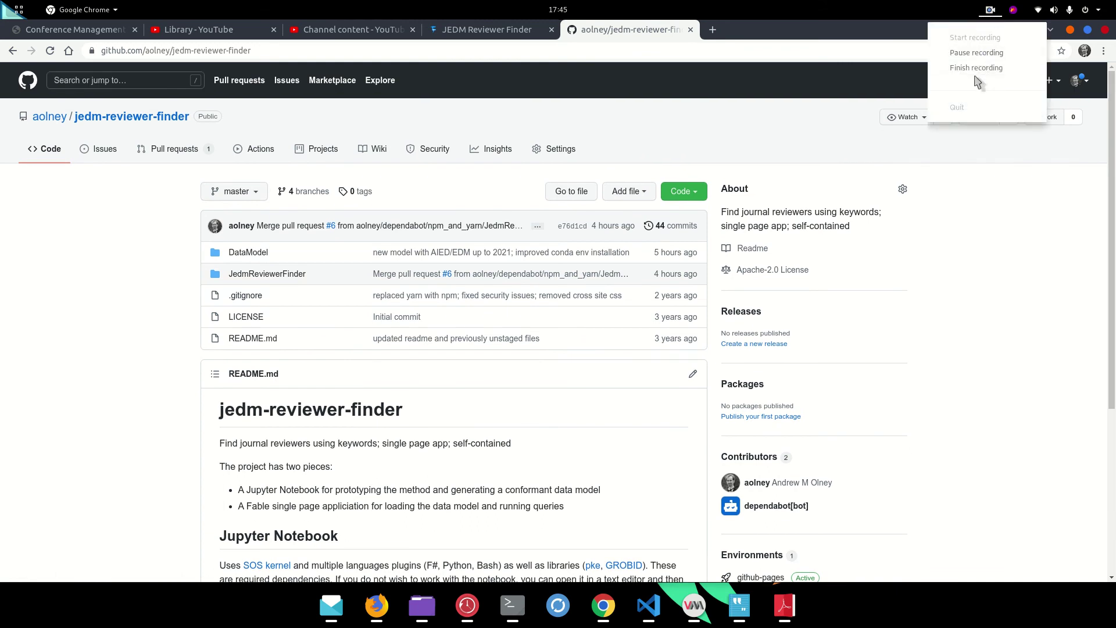